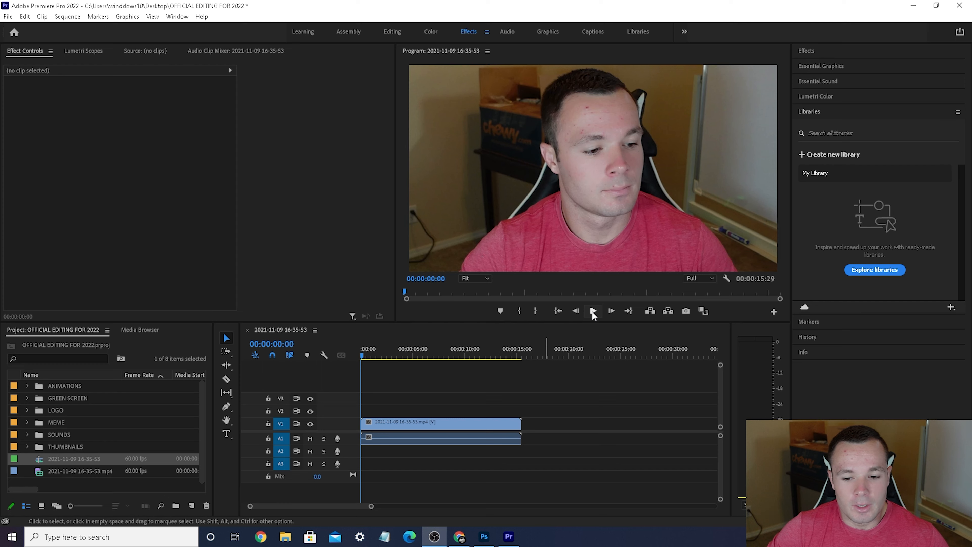
Step: Play through the recorded clip and stop at 00:00:12:01, on the open-mouthed pointing pose for the thumbnail
click(592, 310)
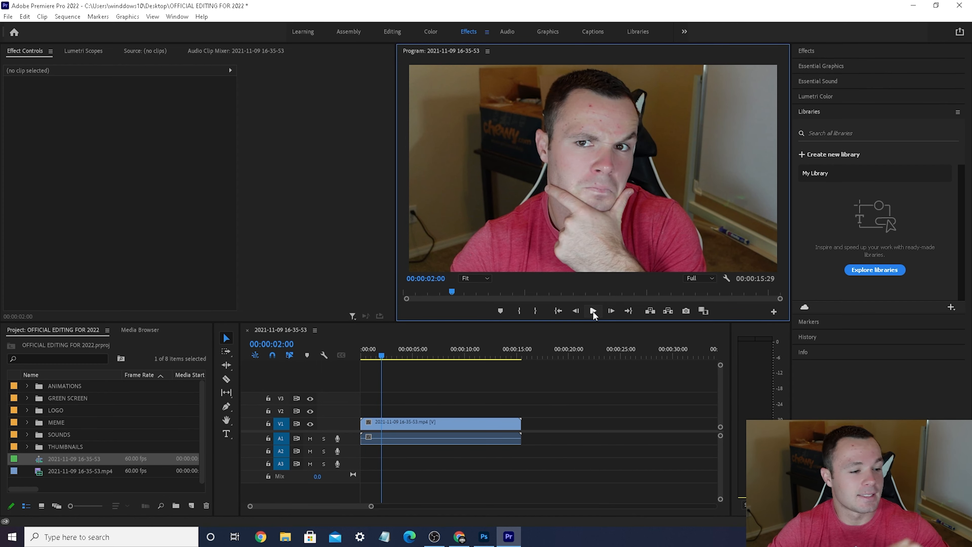
click(593, 311)
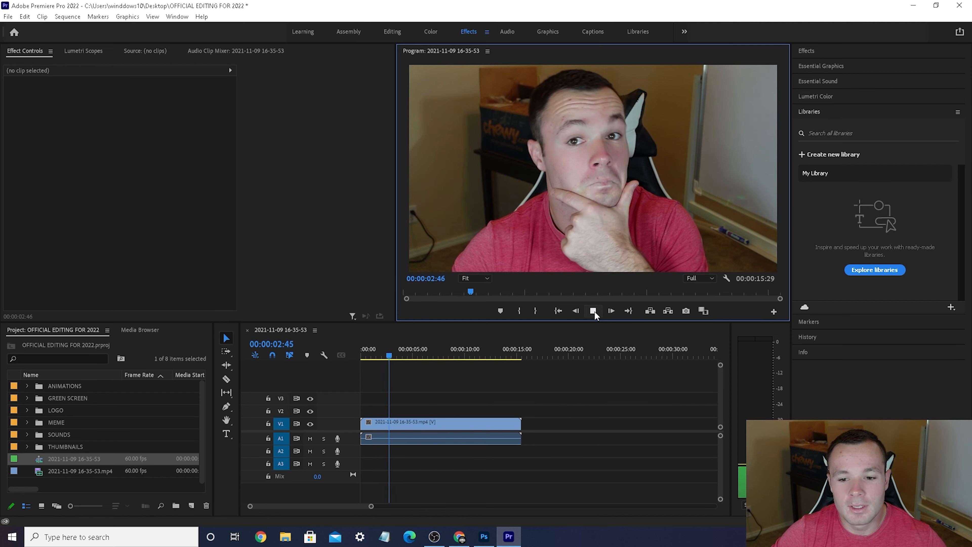
click(594, 311)
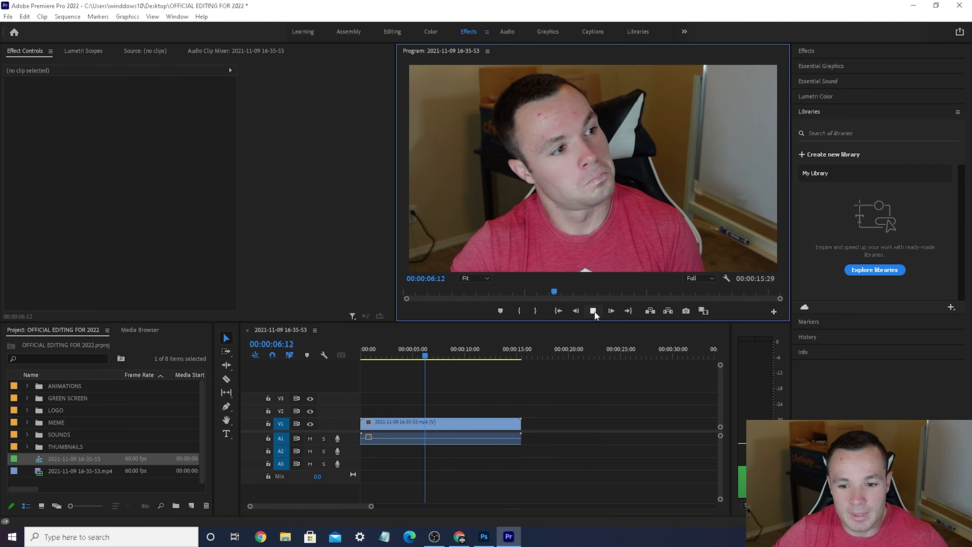
click(594, 311)
click(594, 311)
click(594, 312)
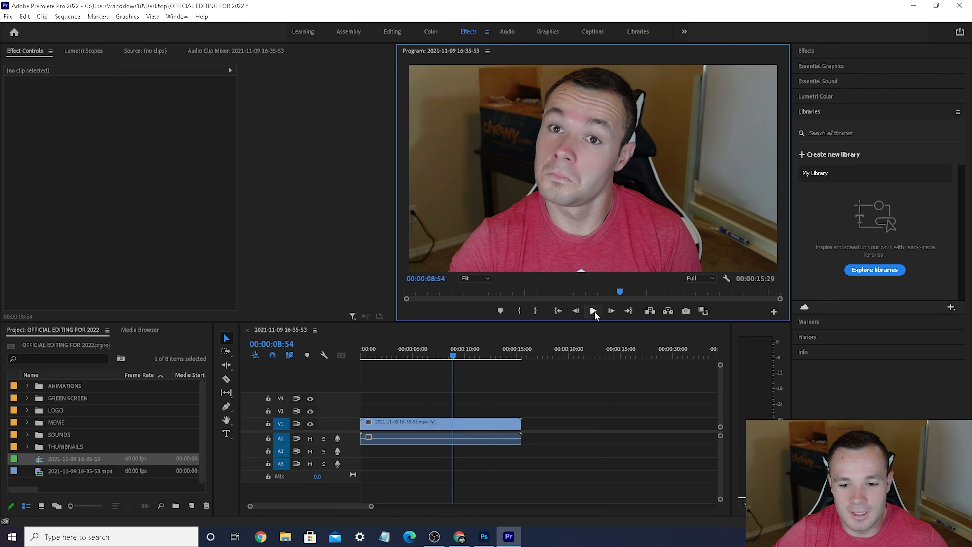
click(594, 311)
click(595, 311)
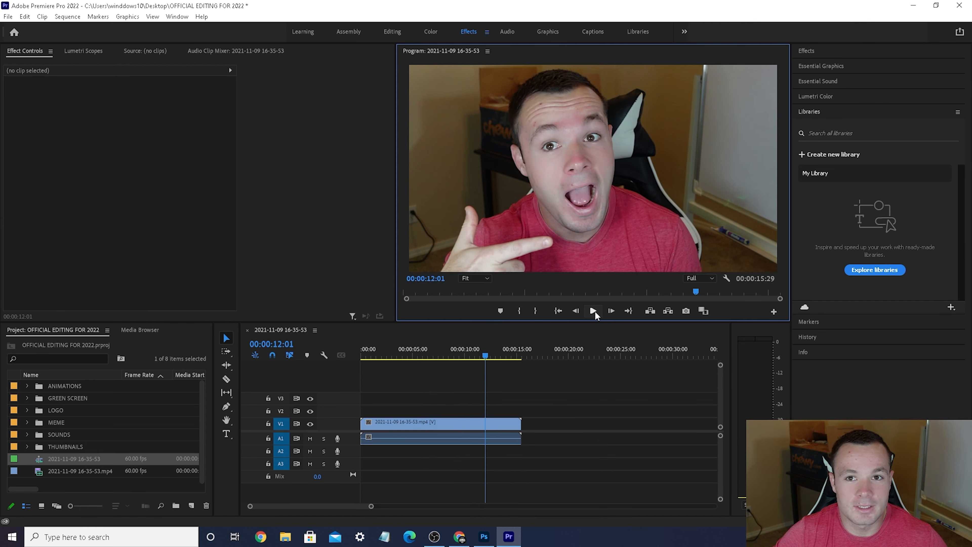
click(594, 311)
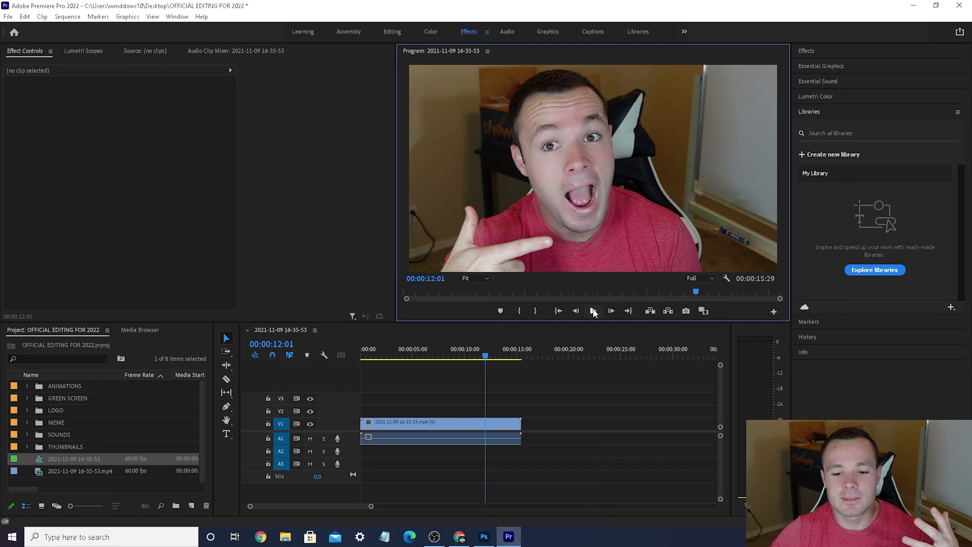
click(594, 310)
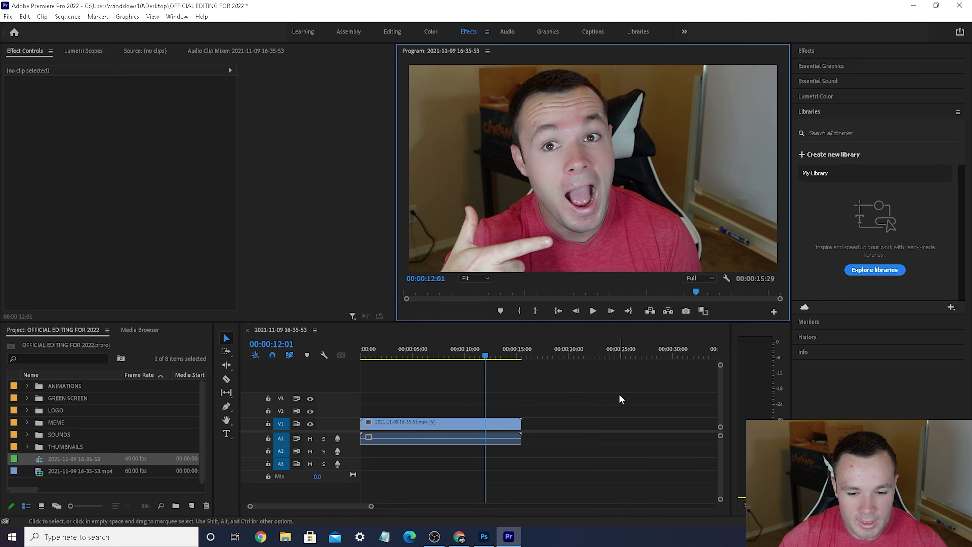
Step: Mark in and out points on the timeline around the single frame at 00:00:12:01
scroll(485, 412, up, 3)
scroll(486, 412, up, 3)
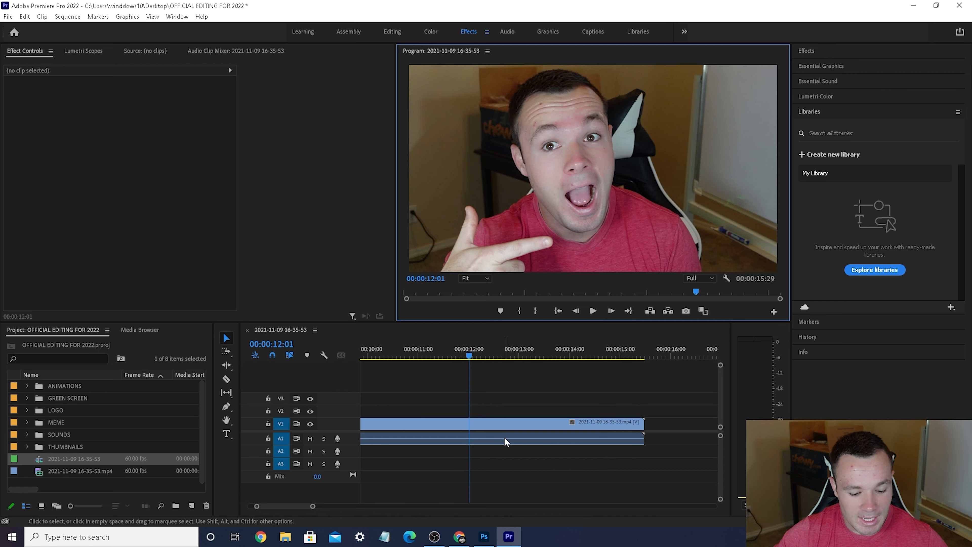
key(i)
key(o)
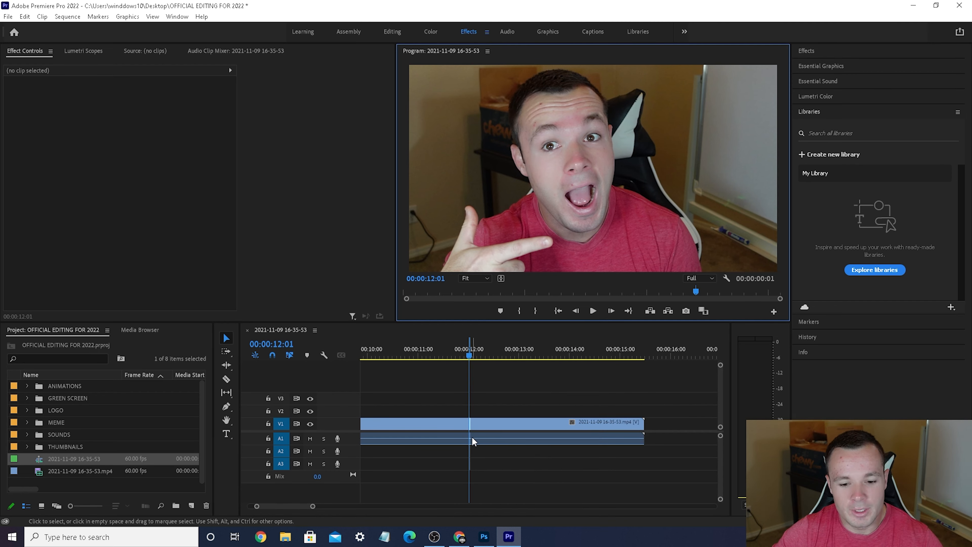
scroll(460, 433, up, 5)
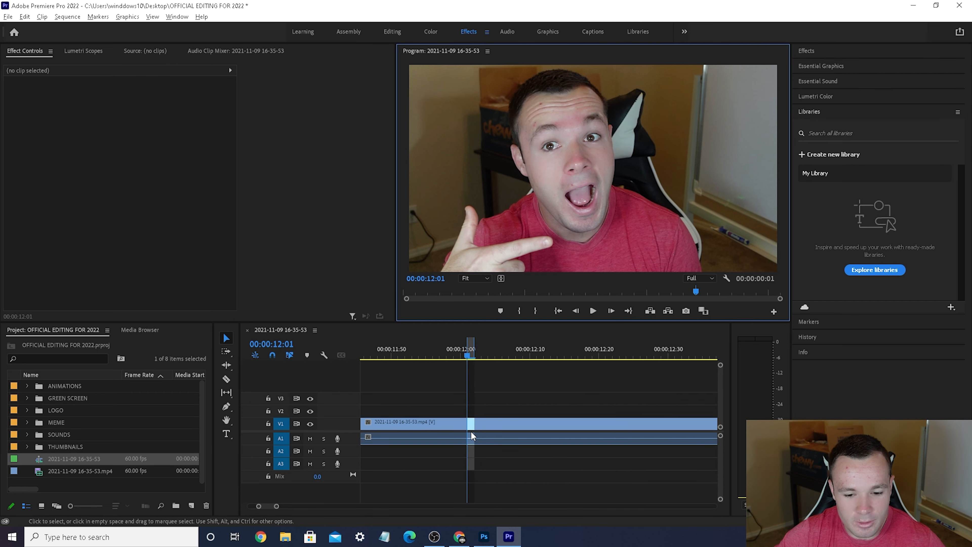
Step: Open the media export settings for the marked frame and choose PNG as the format
click(7, 17)
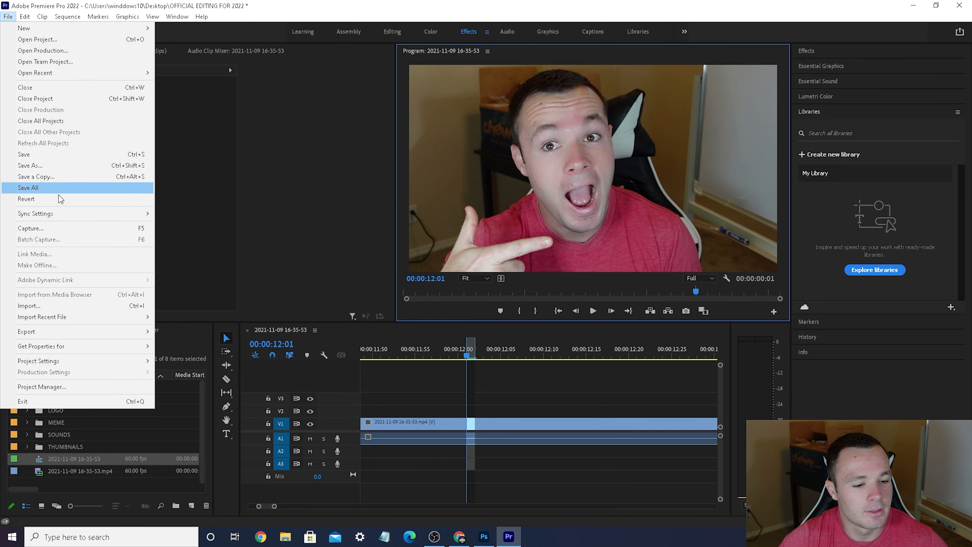
mouse_move(100, 331)
click(183, 331)
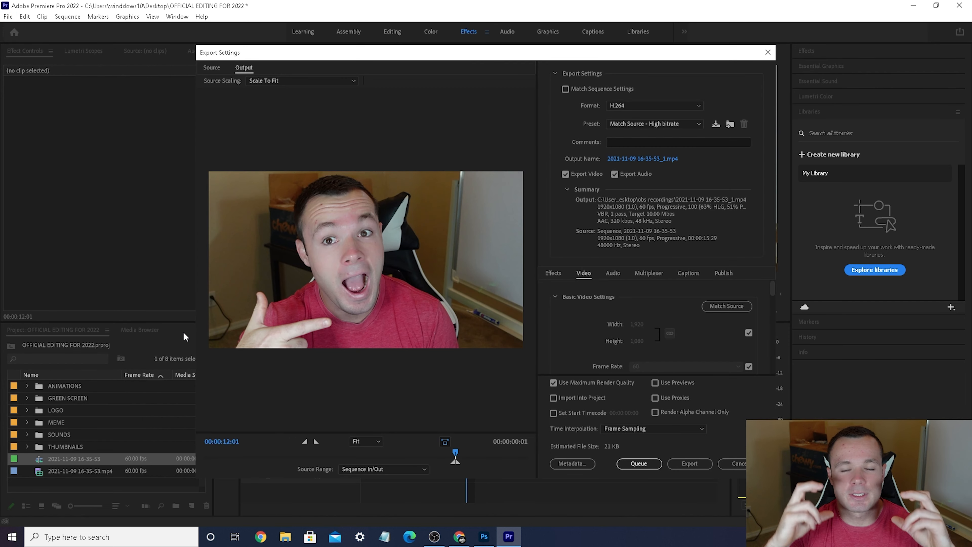
click(692, 109)
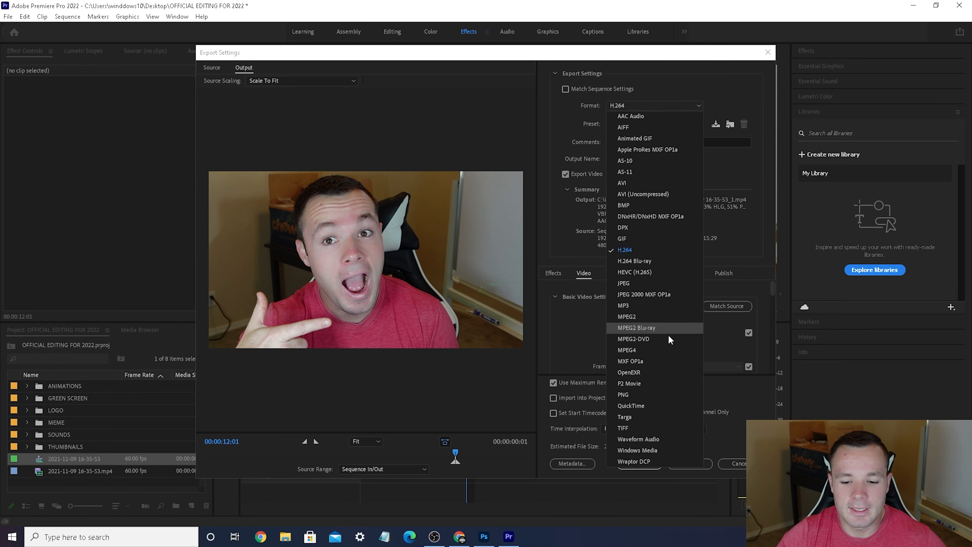
click(648, 398)
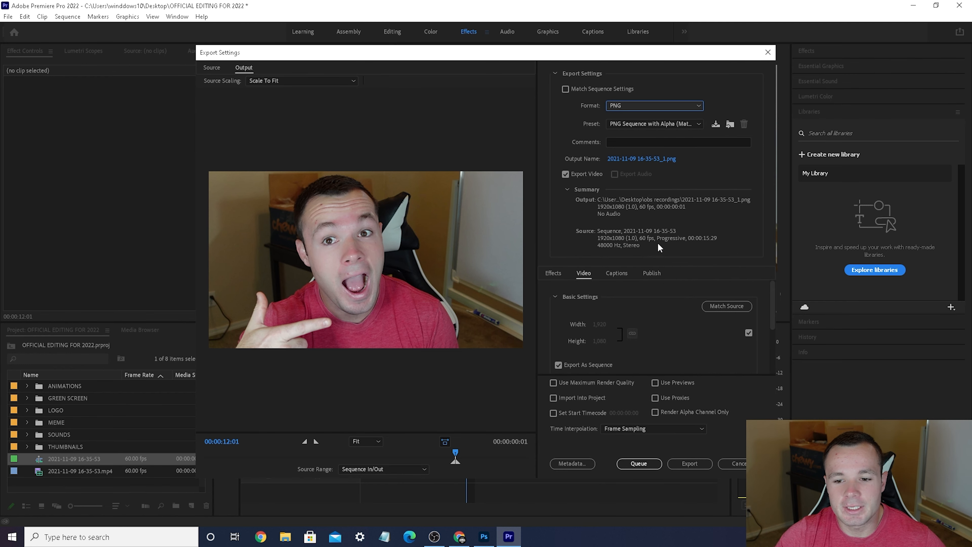
Step: Name the output "yt thumbnail clip" in the Photos folder and export the frame with maximum render quality
click(661, 159)
click(236, 167)
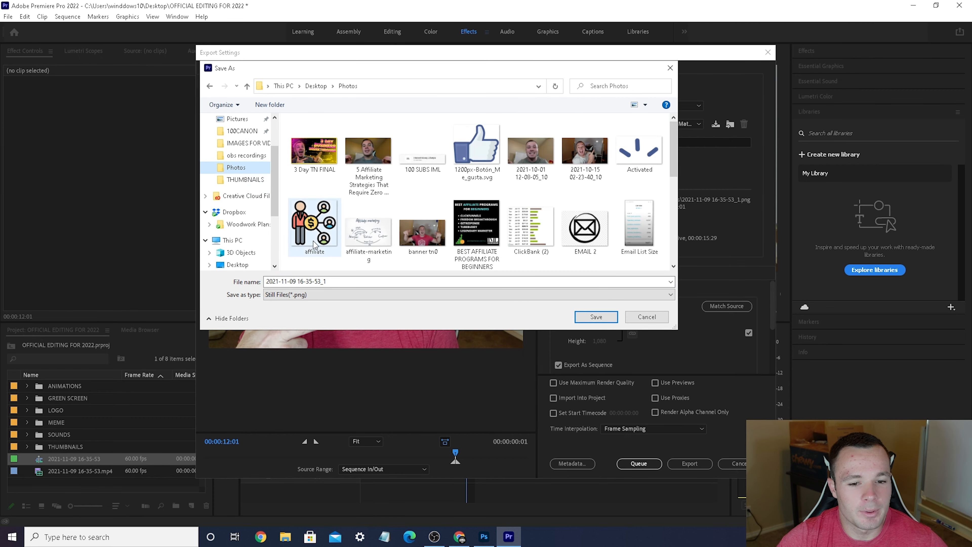
click(318, 281)
click(319, 281)
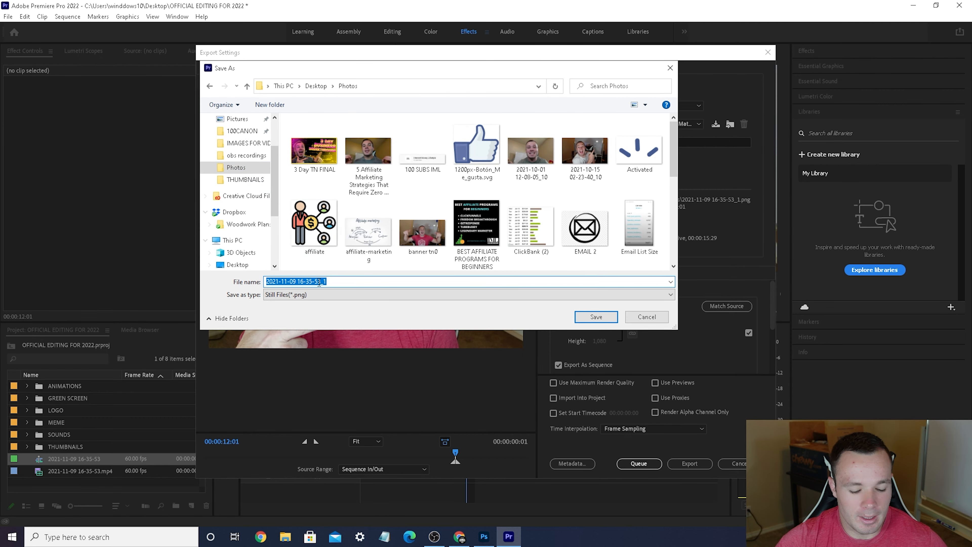
text(yt thumbnail)
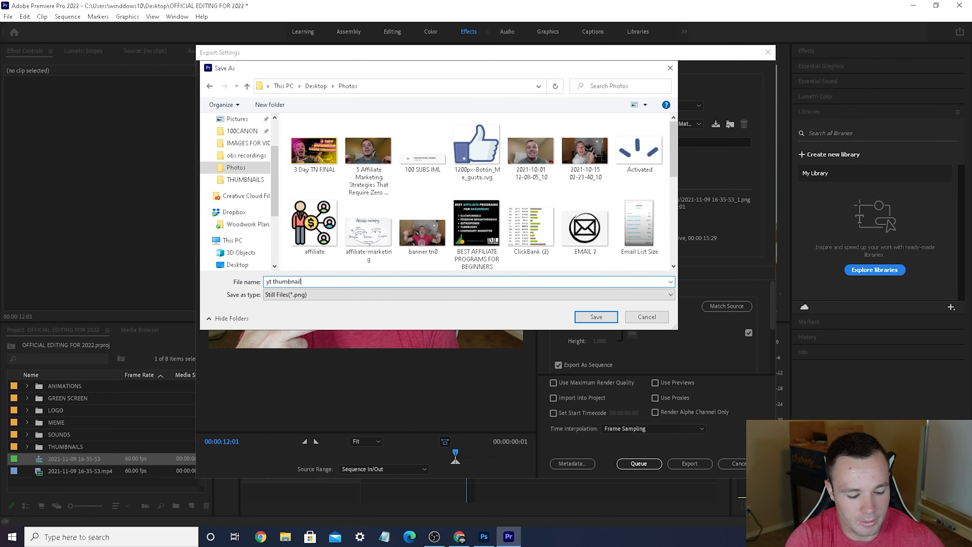
text( clip)
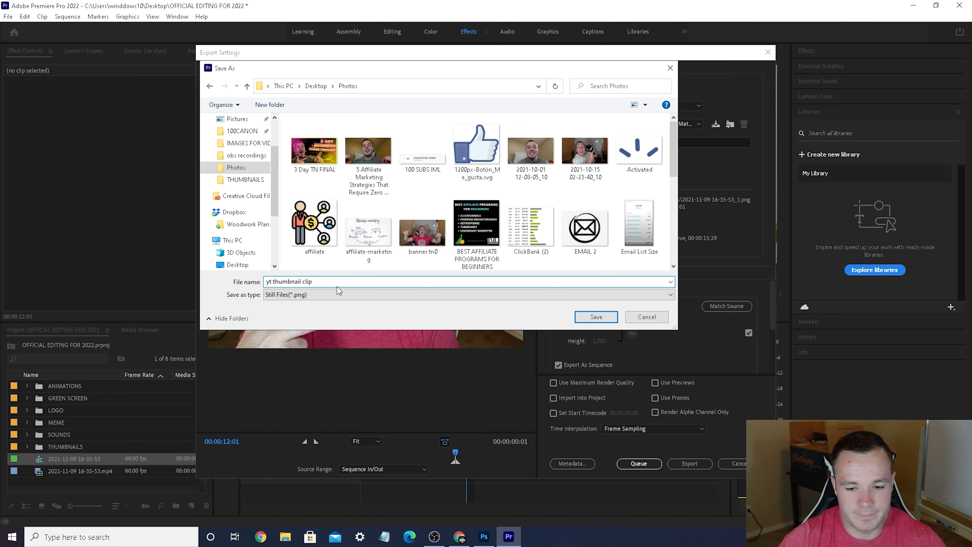
click(588, 314)
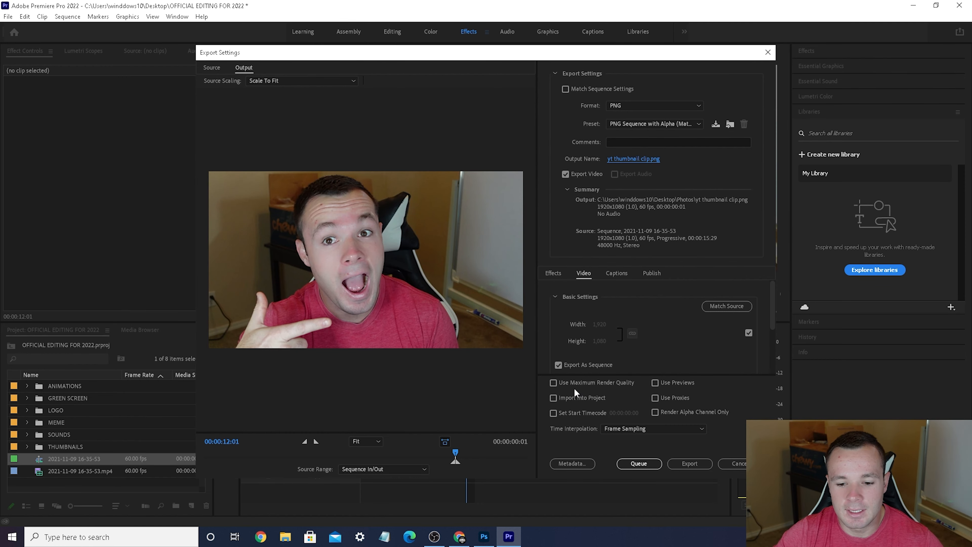
click(552, 383)
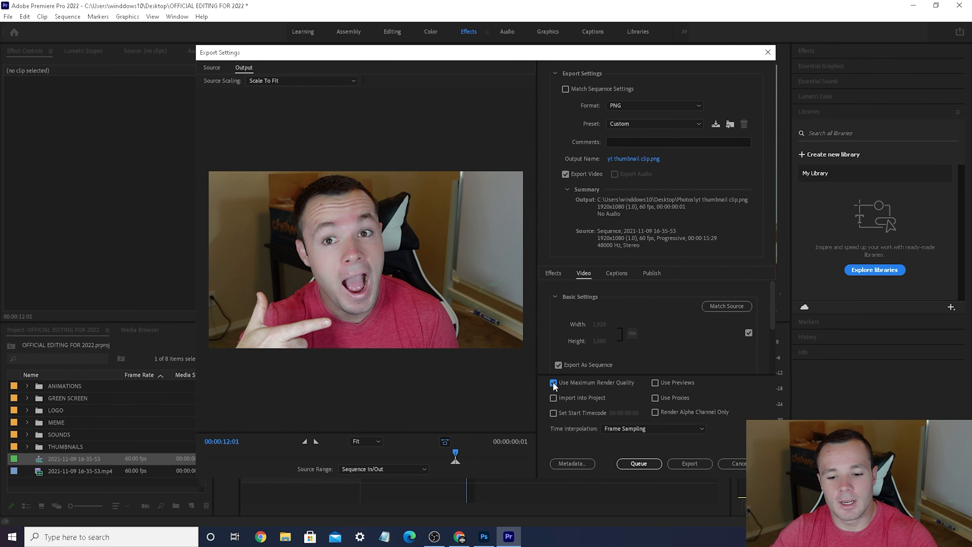
click(678, 462)
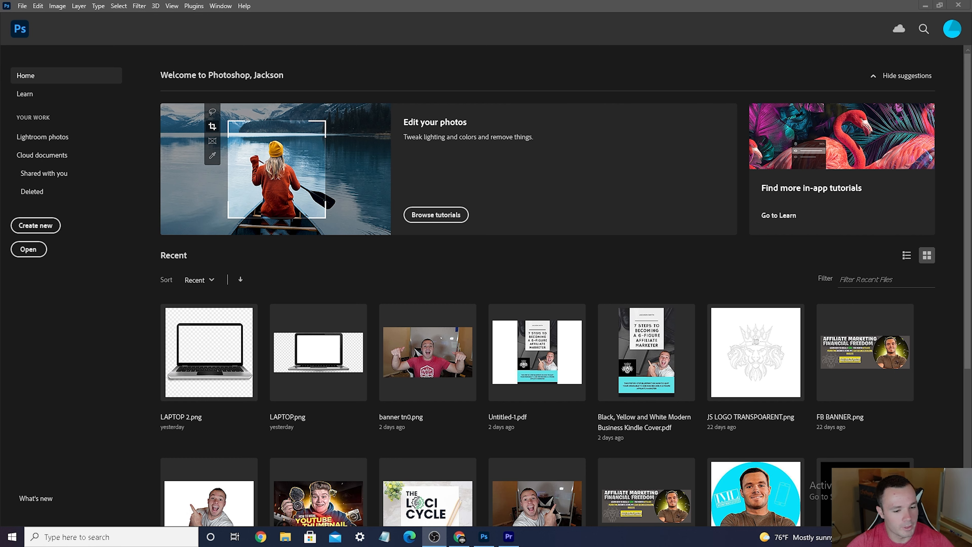
Step: In Photoshop, create a new 1280 x 720 px RGB document at 72 pixels/inch with transparent background contents
click(57, 324)
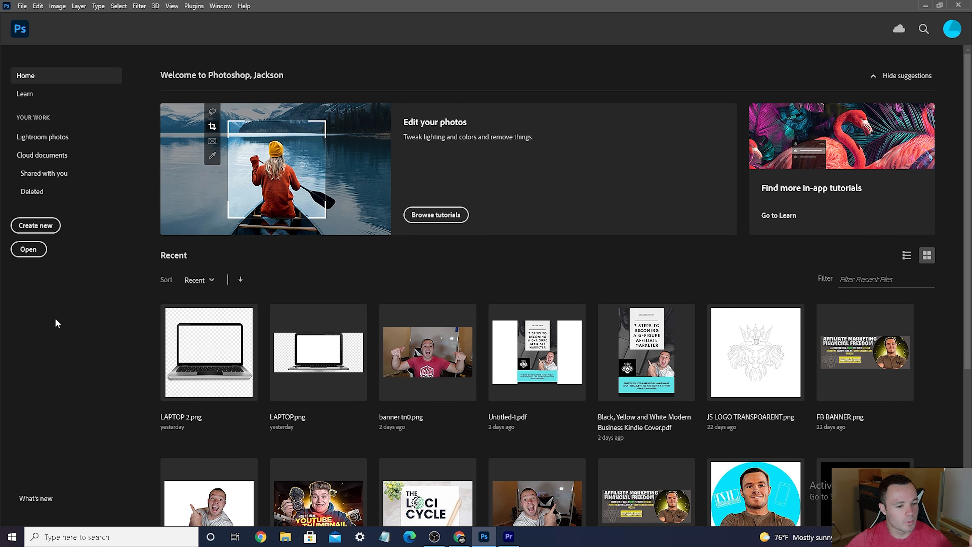
click(53, 227)
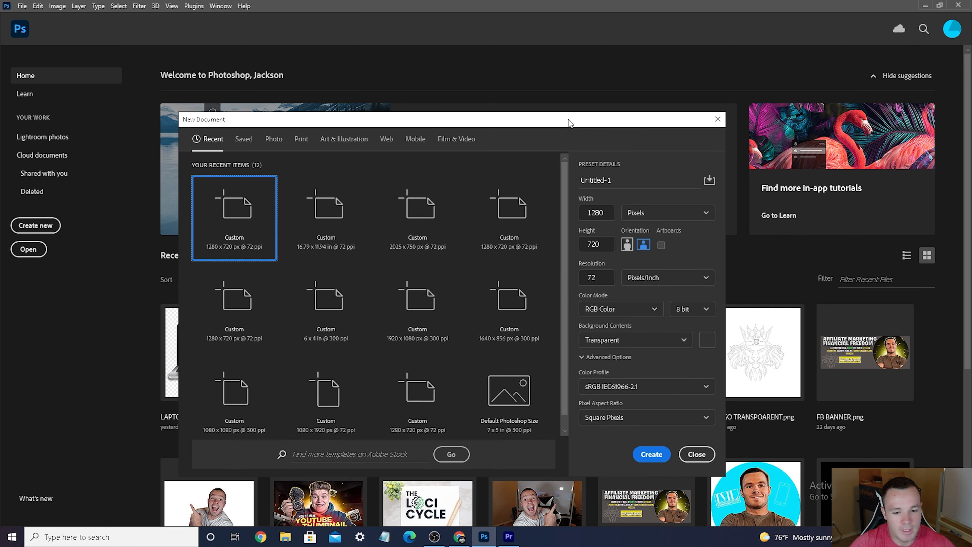
drag(524, 126, 554, 99)
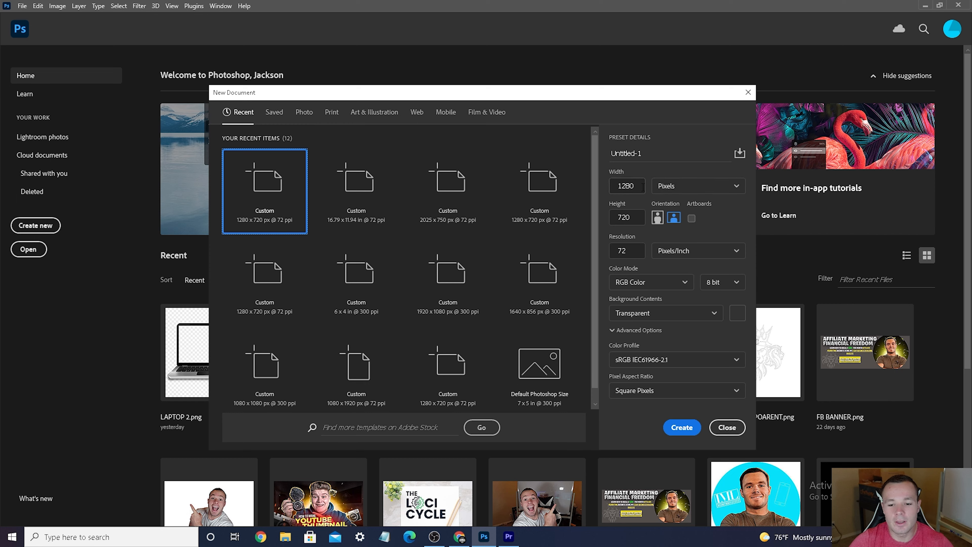
click(639, 218)
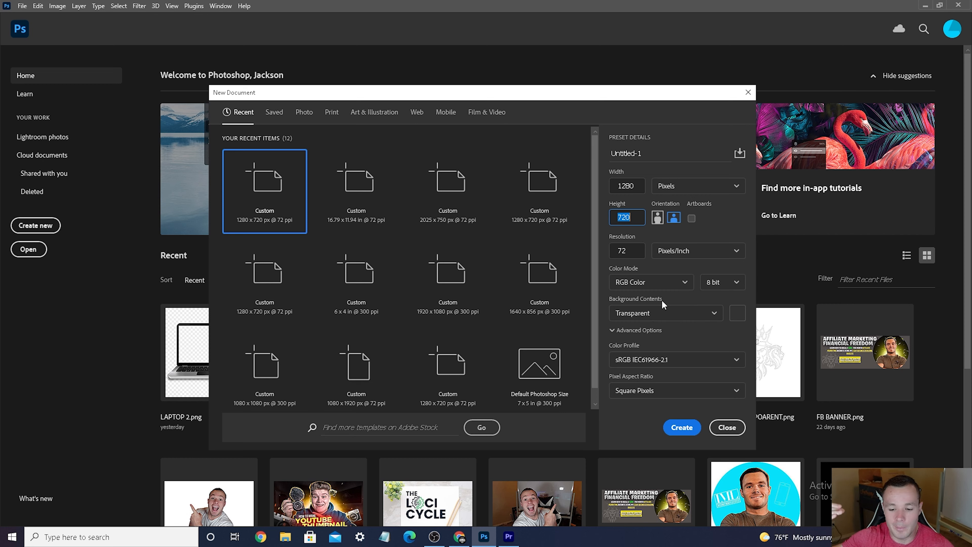
click(636, 185)
click(637, 211)
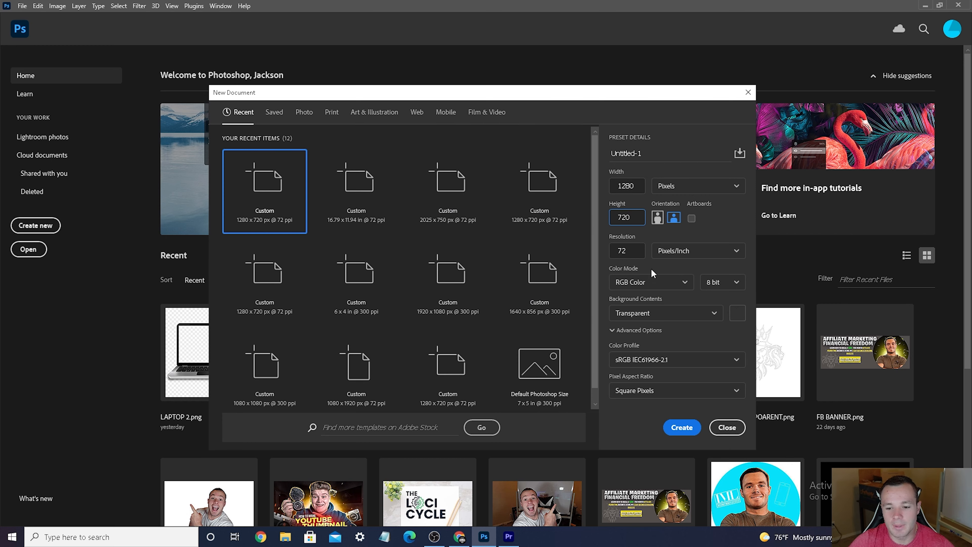
click(674, 427)
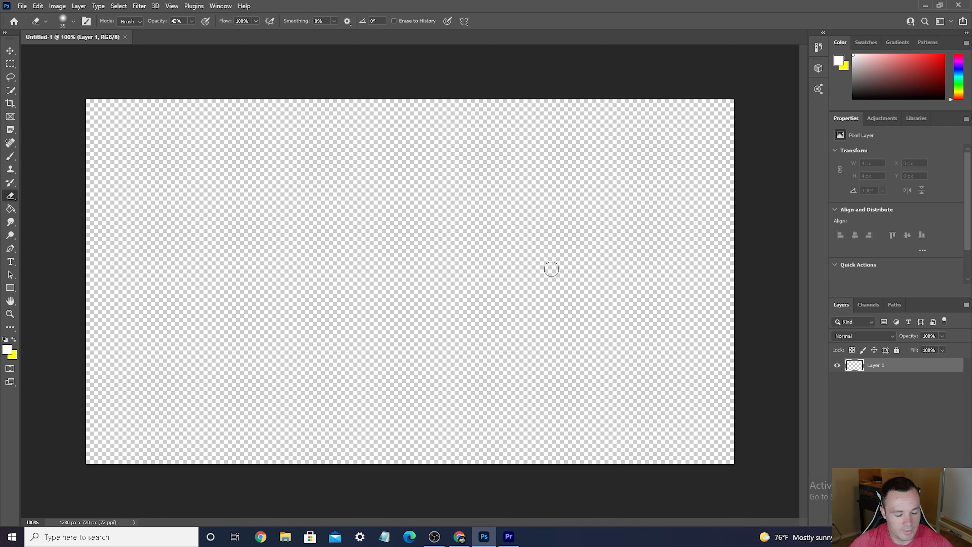
scroll(548, 266, down, 5)
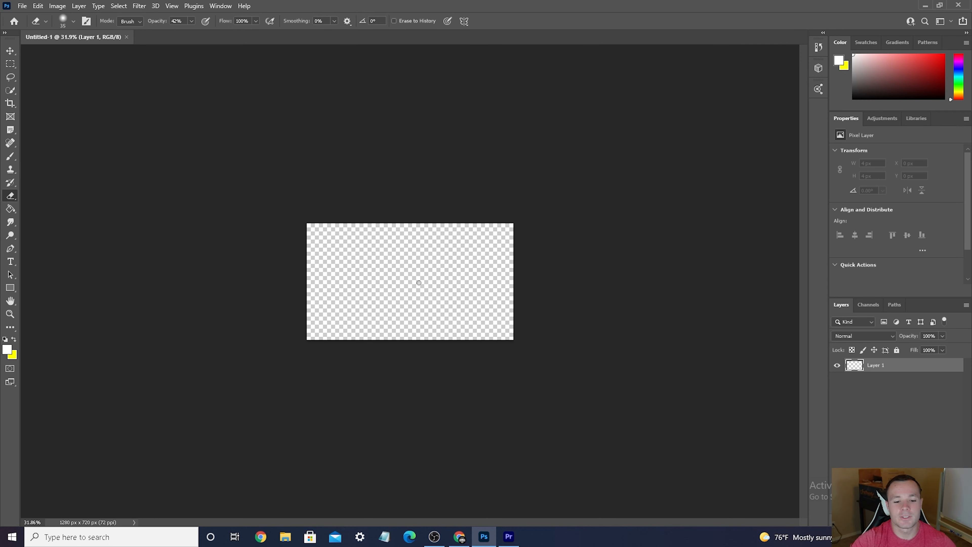
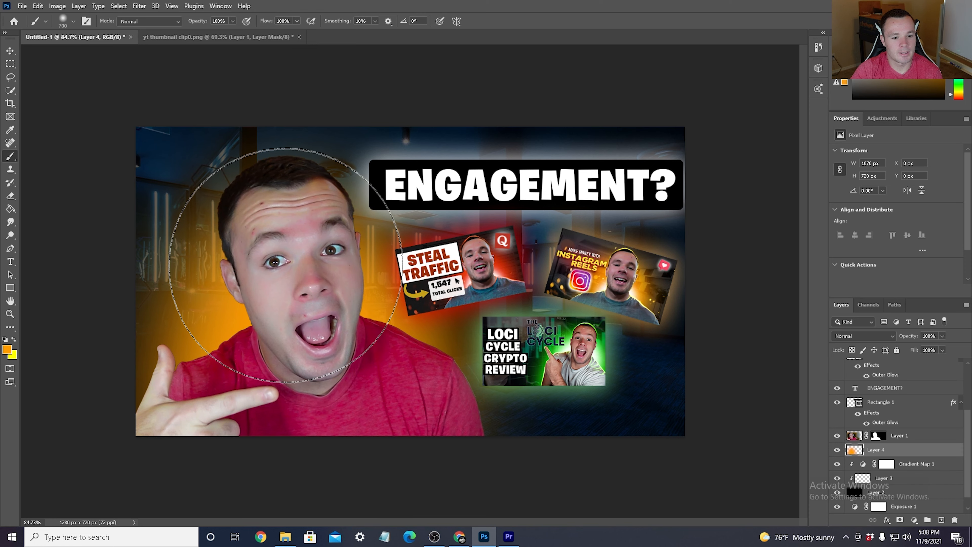
Step: Brush more orange glow behind the man on Layer 4 and set the layer's blend mode to Normal
click(283, 262)
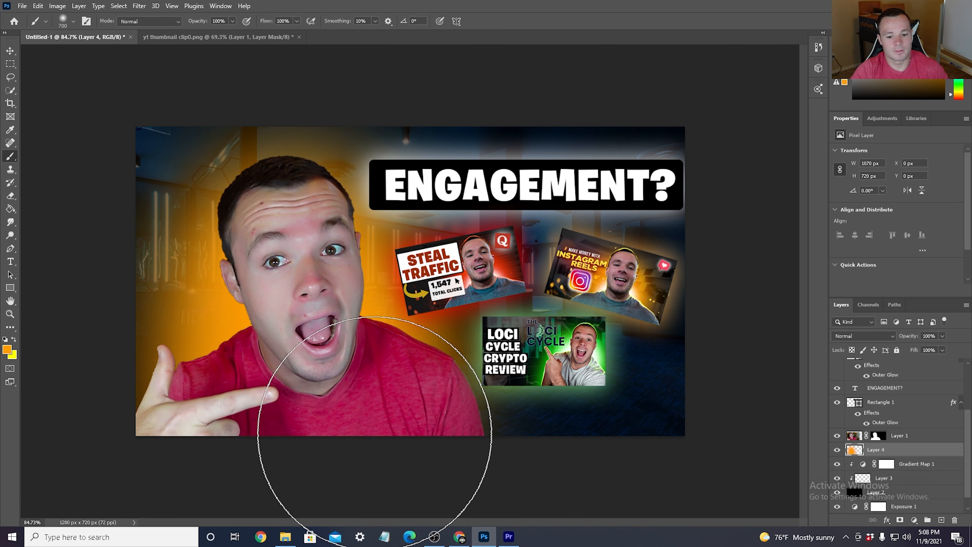
click(379, 436)
click(863, 336)
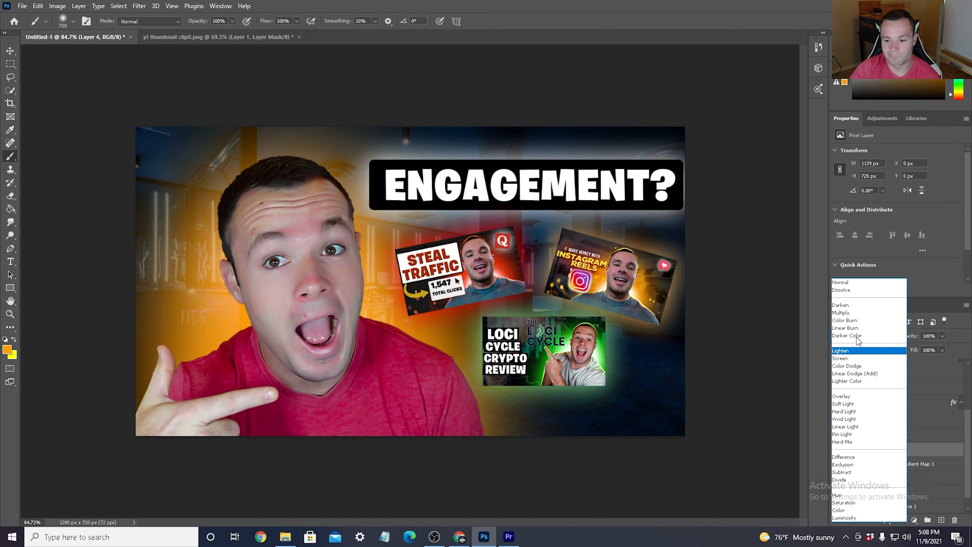
click(856, 283)
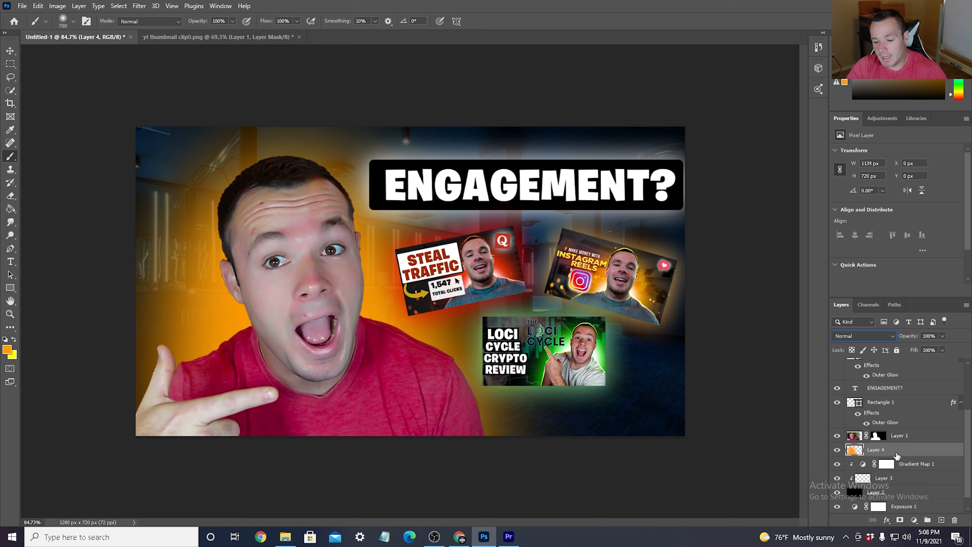
Step: Add a new layer directly above Layer 4 and set the brush size to 400 px
click(942, 520)
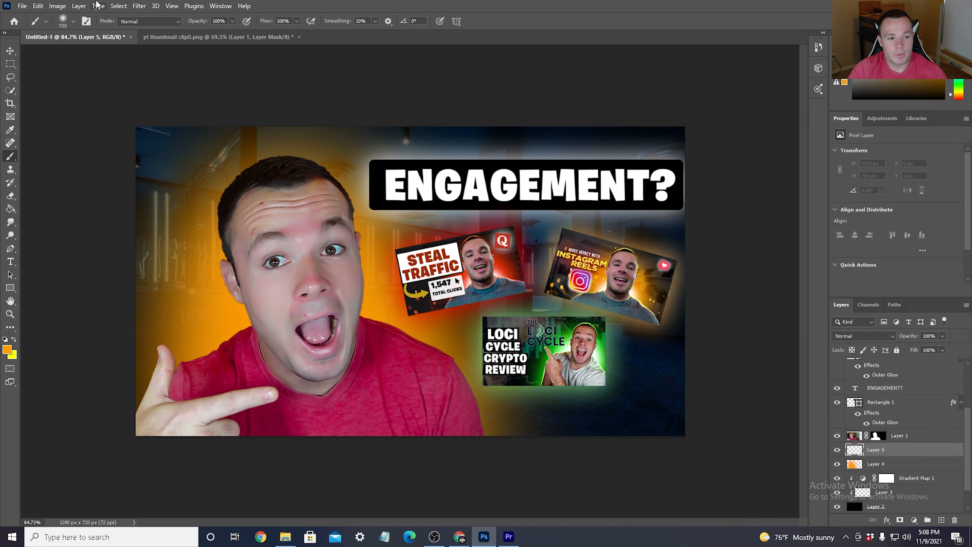
click(74, 23)
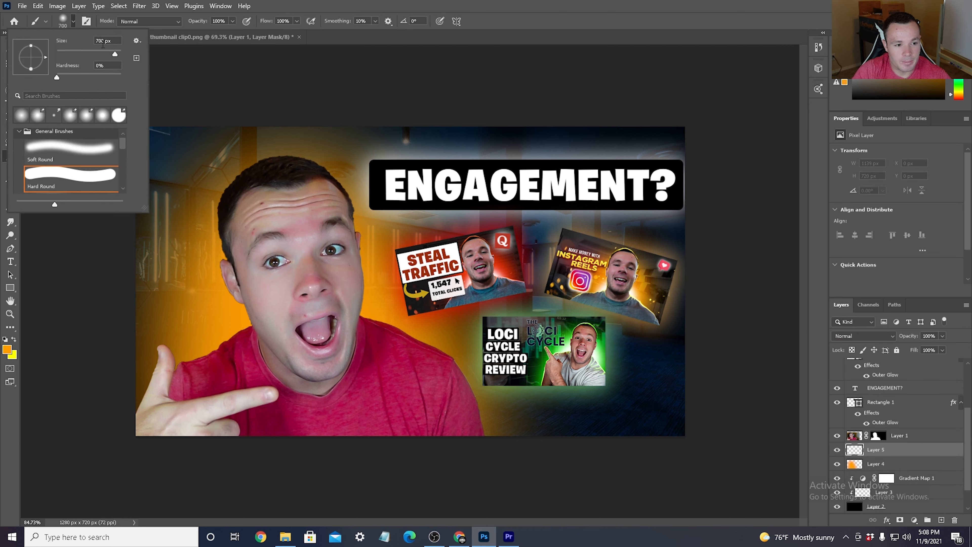
text(400)
key(Return)
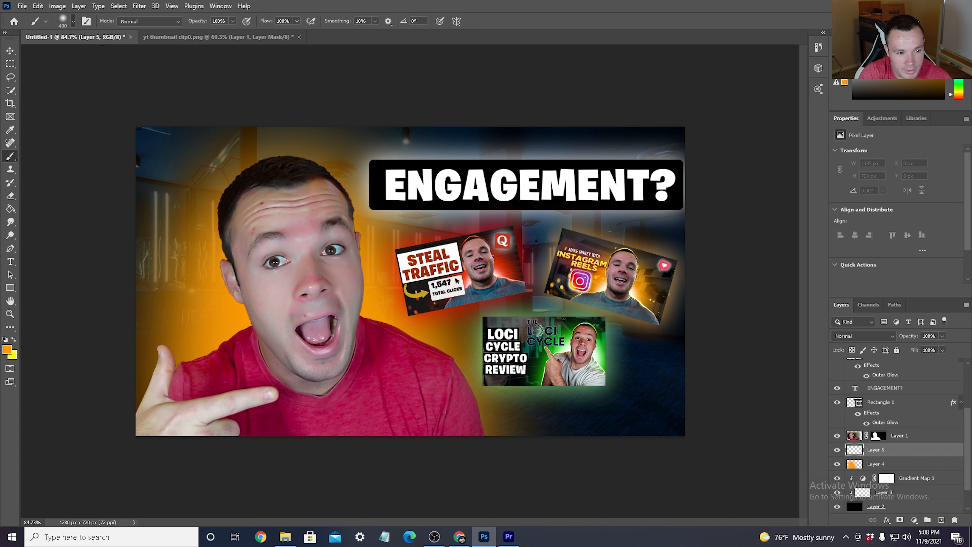
Step: Brush a white glow behind the man's face and shoulders on Layer 5 and set the layer's blend mode to Hard Light
click(7, 349)
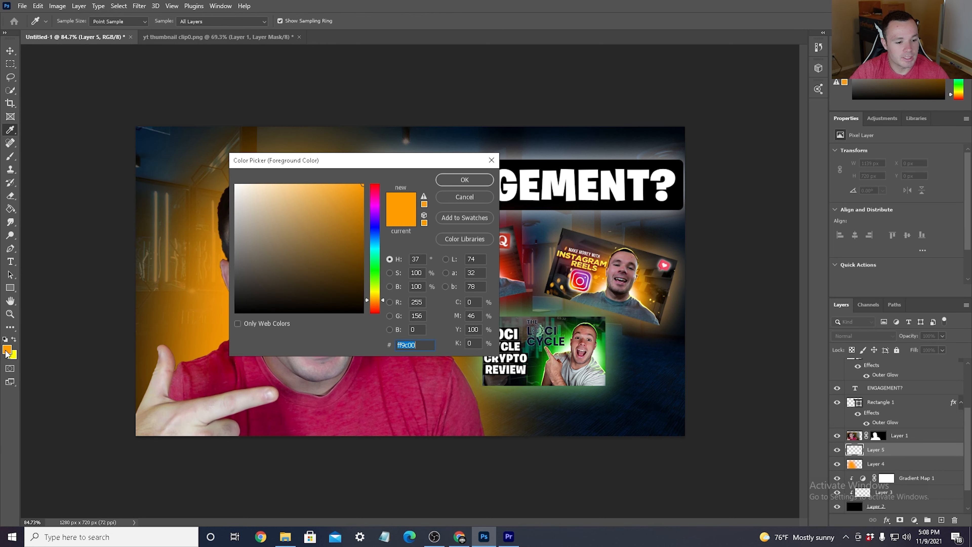
click(235, 185)
click(464, 179)
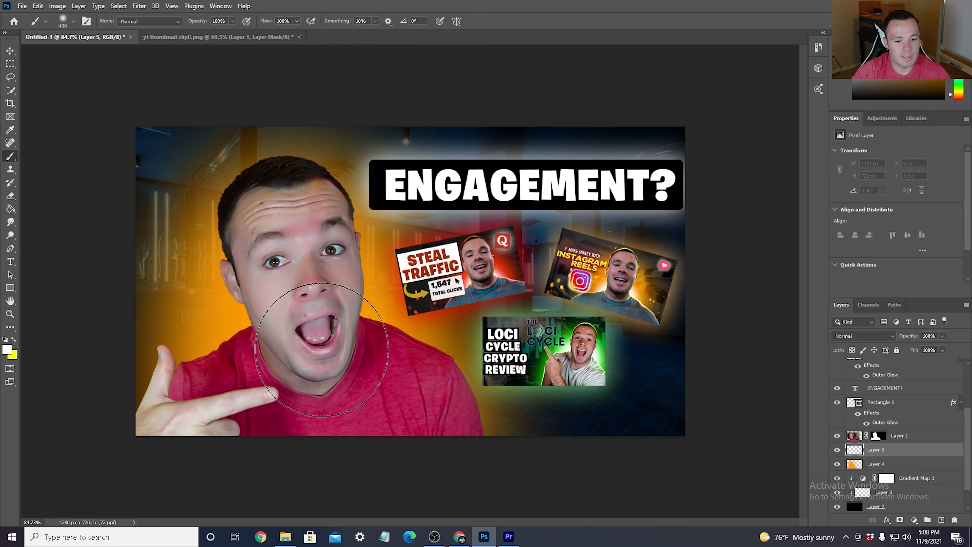
click(291, 341)
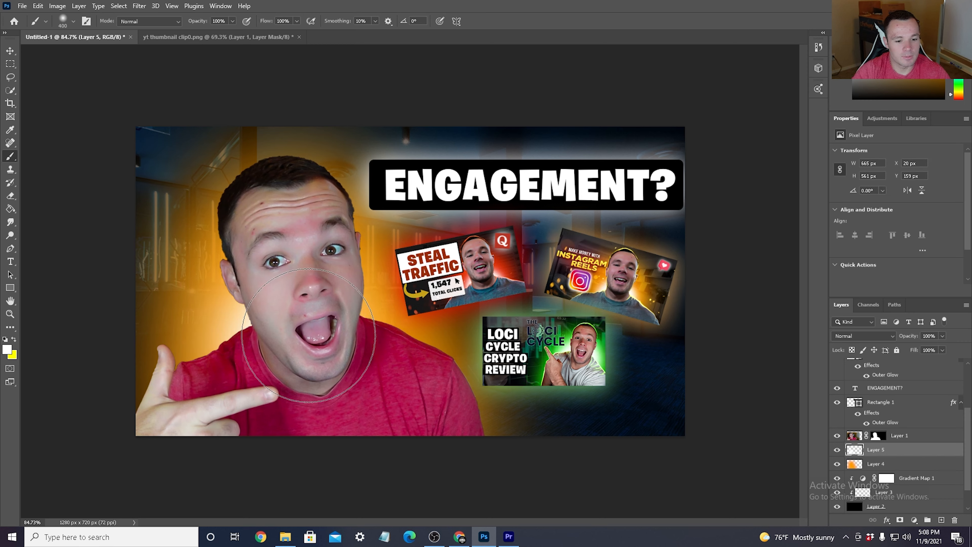
click(308, 333)
click(316, 353)
click(293, 324)
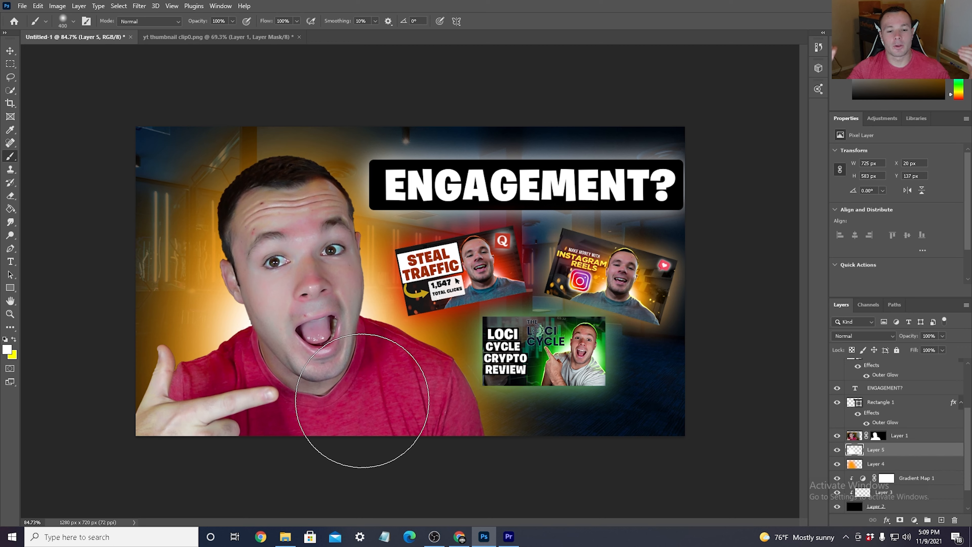
click(891, 336)
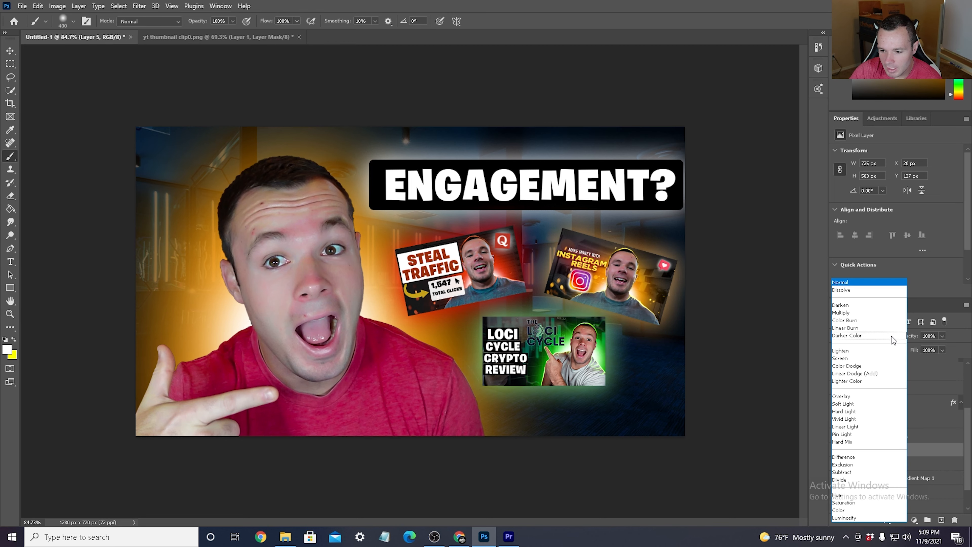
click(880, 416)
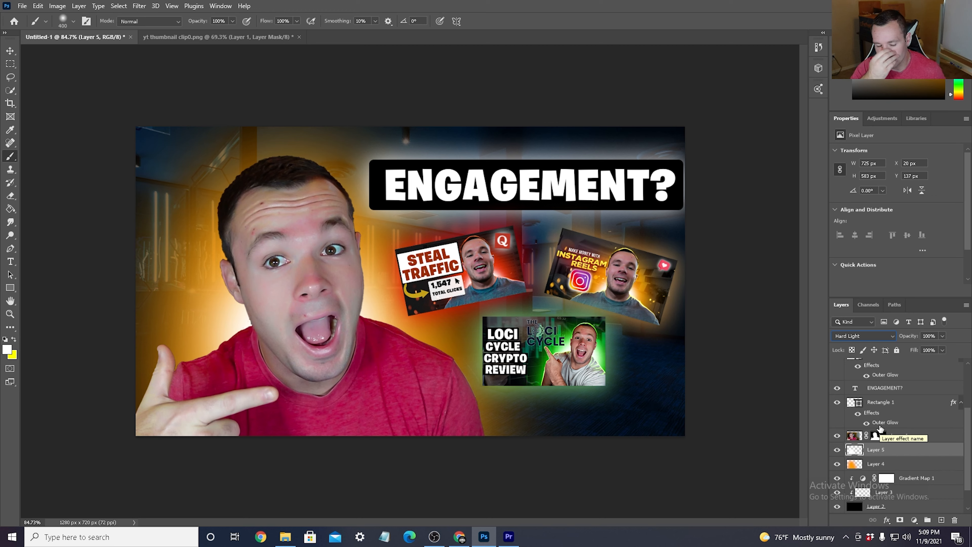
Step: Move Layer 1 directly below Layer 2, and place Layers 5 and 4 directly beneath Layer 1
scroll(932, 443, down, 1)
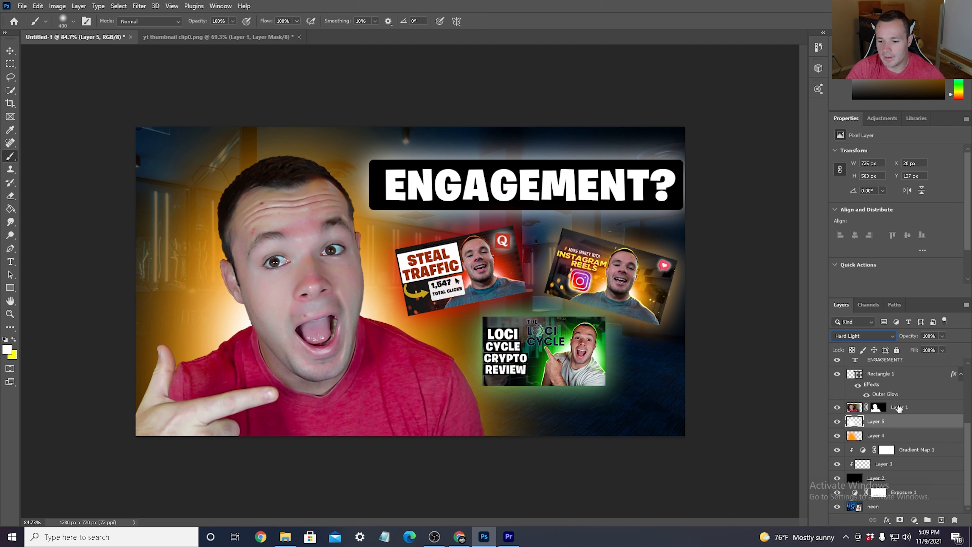
drag(900, 406, 912, 485)
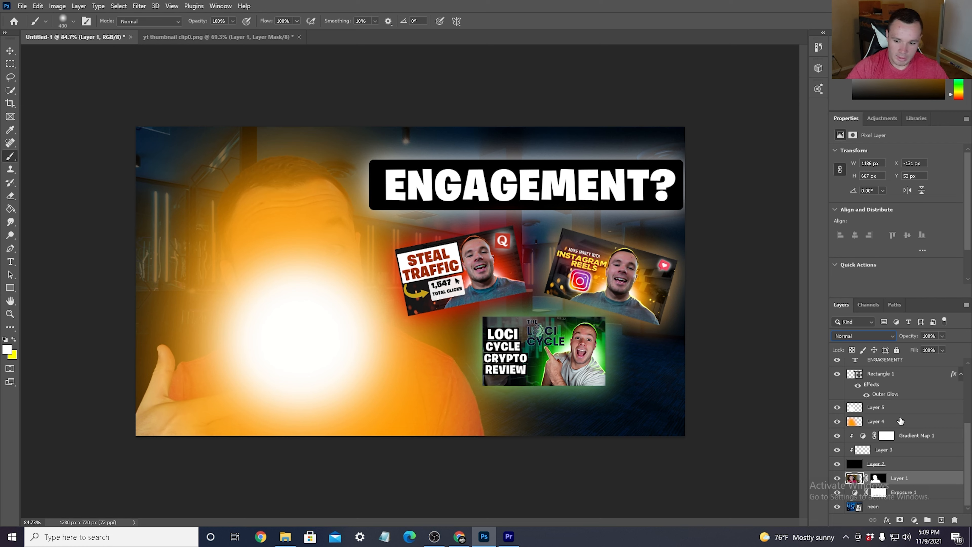
click(900, 424)
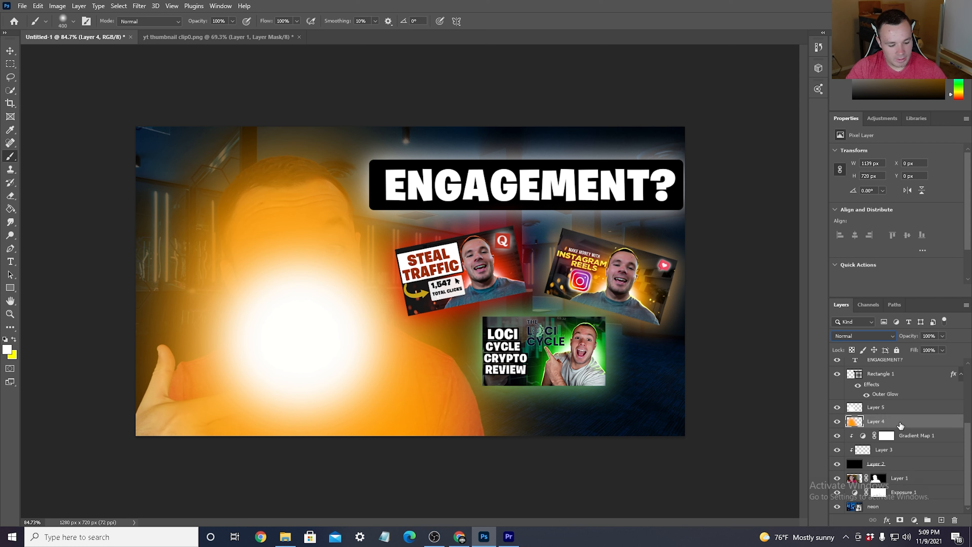
ctrl+click(900, 408)
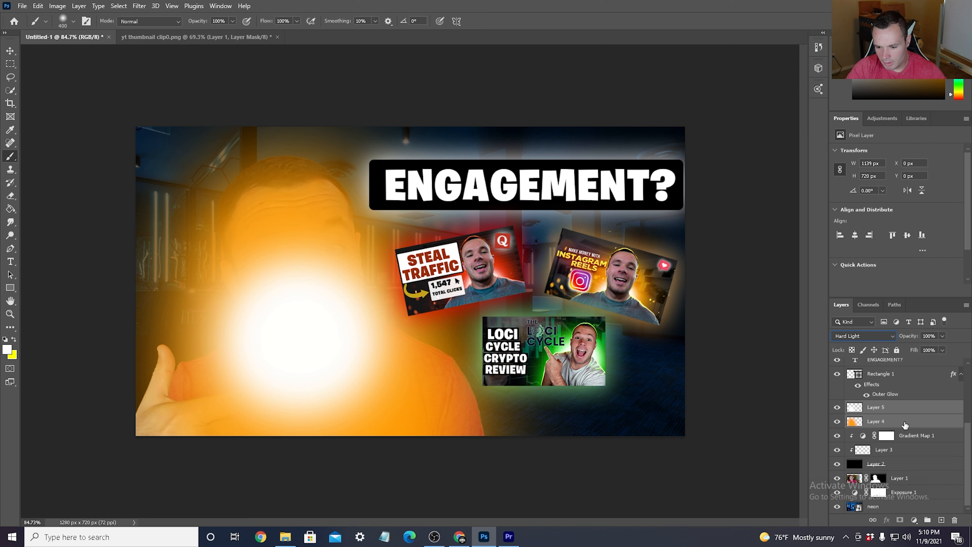
drag(905, 424, 908, 485)
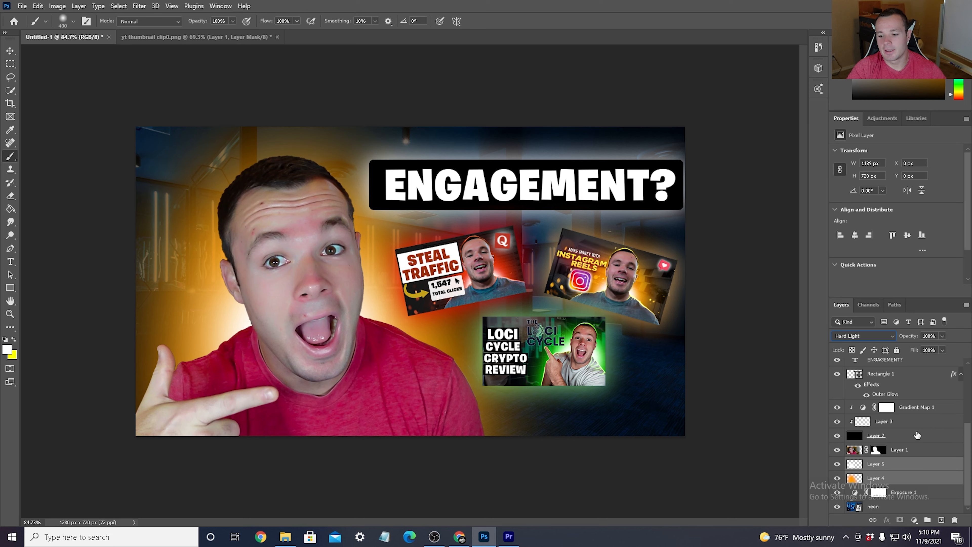
Step: Make Layer 3, clipped to Layer 2, the active layer and confirm white as the foreground color
click(913, 436)
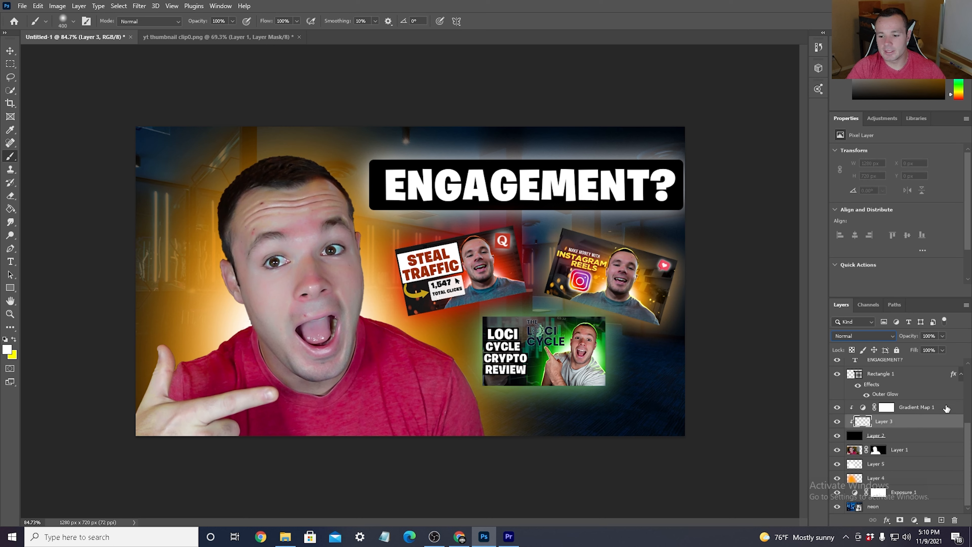
click(946, 408)
click(914, 438)
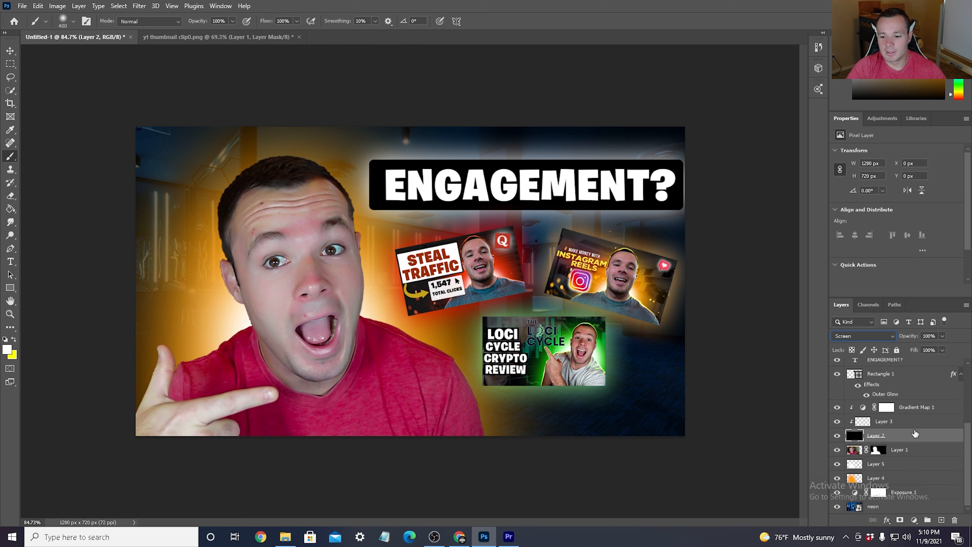
click(917, 425)
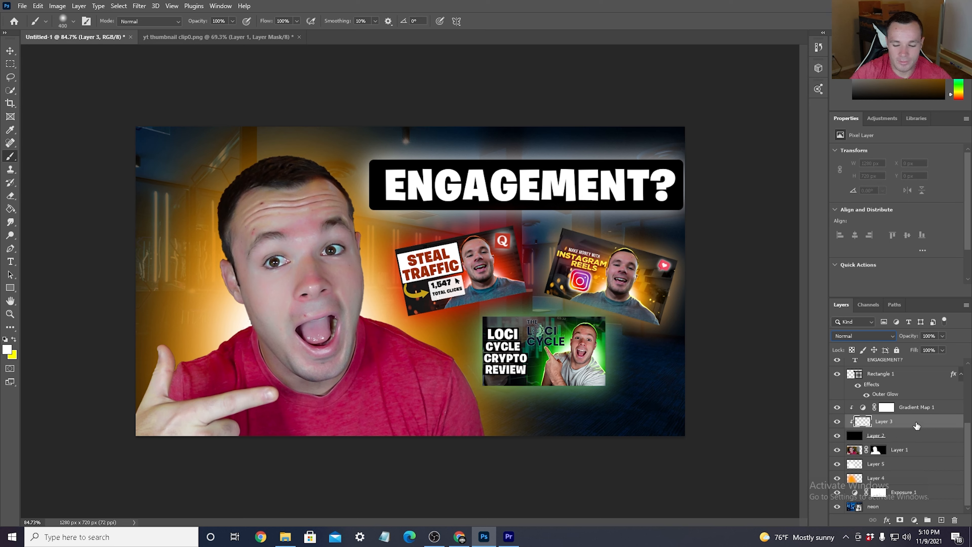
click(6, 349)
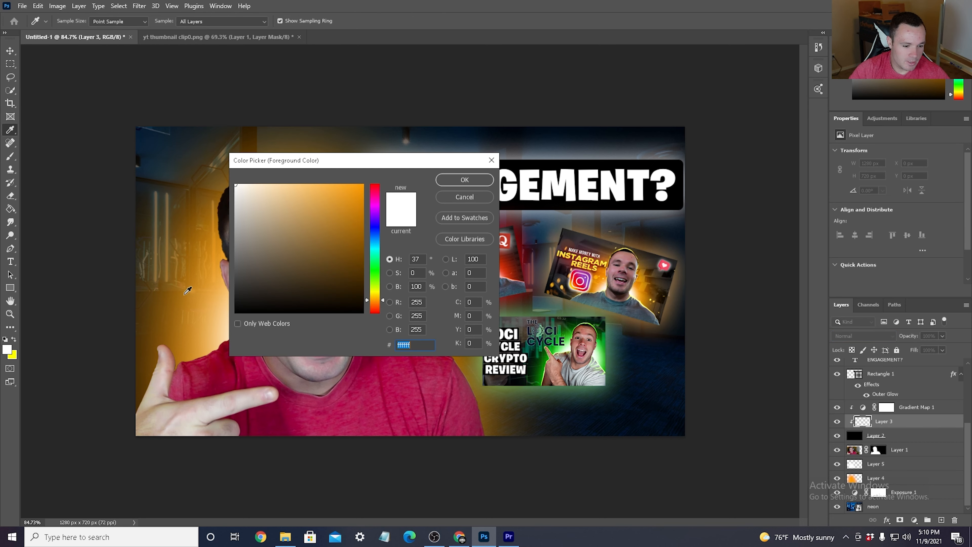
drag(249, 207, 216, 159)
click(462, 183)
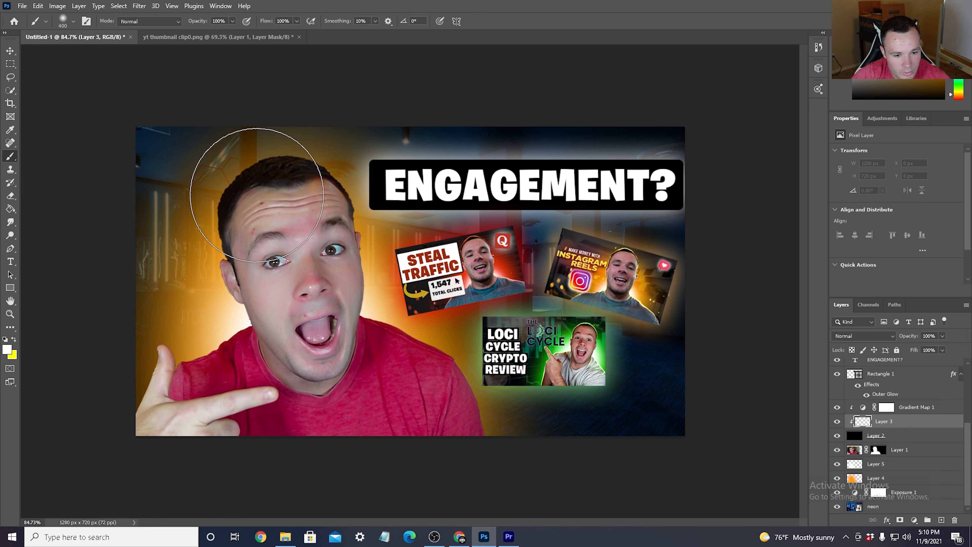
Step: Reduce the brush size to 15 px for detail work along the man's hair
scroll(229, 180, up, 5)
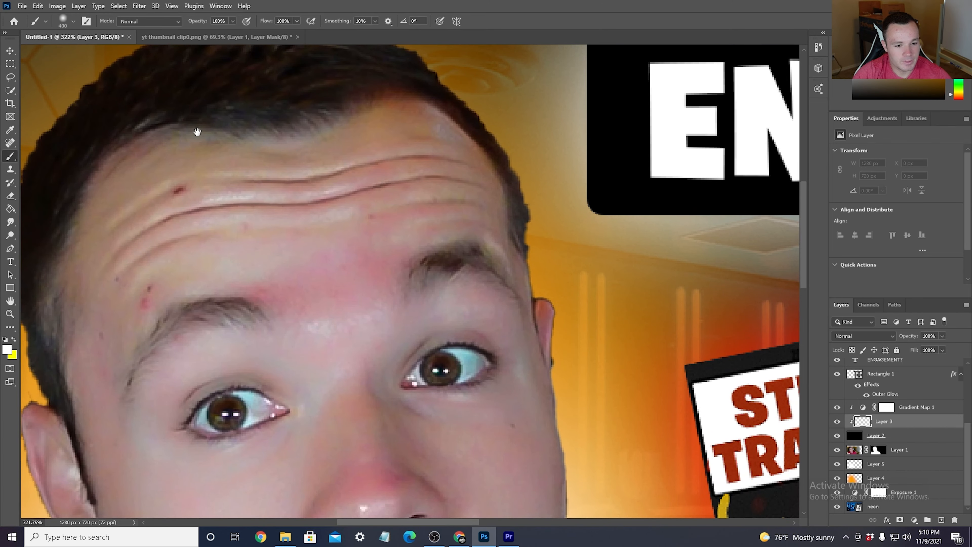
drag(195, 130, 354, 299)
key(bracketleft)
key(bracketleft)
key(bracketleft)
key(bracketleft)
key(bracketleft)
key(bracketleft)
key(bracketleft)
key(bracketleft)
key(bracketleft)
key(bracketleft)
key(bracketleft)
key(bracketleft)
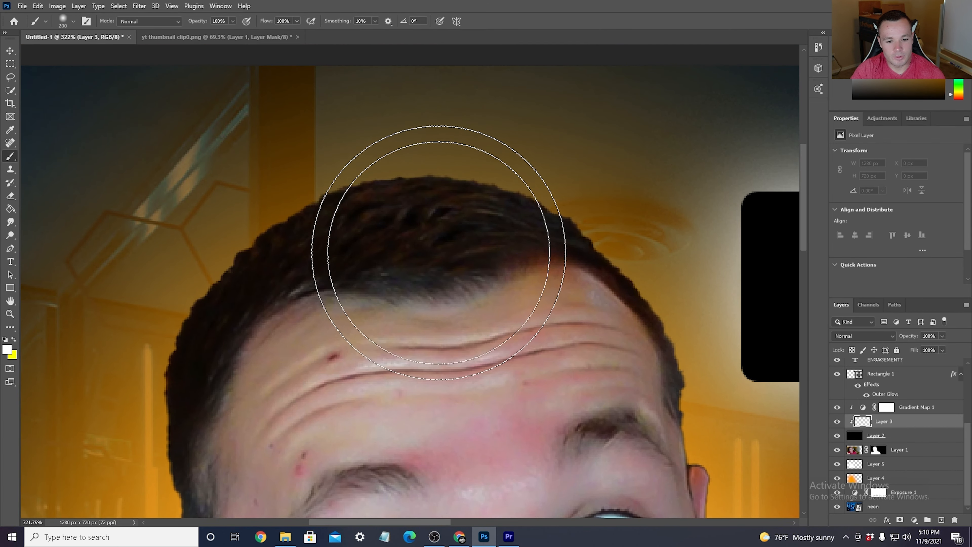
key(bracketleft)
key(bracketleft)
key(bracketleft)
key(bracketleft)
key(bracketleft)
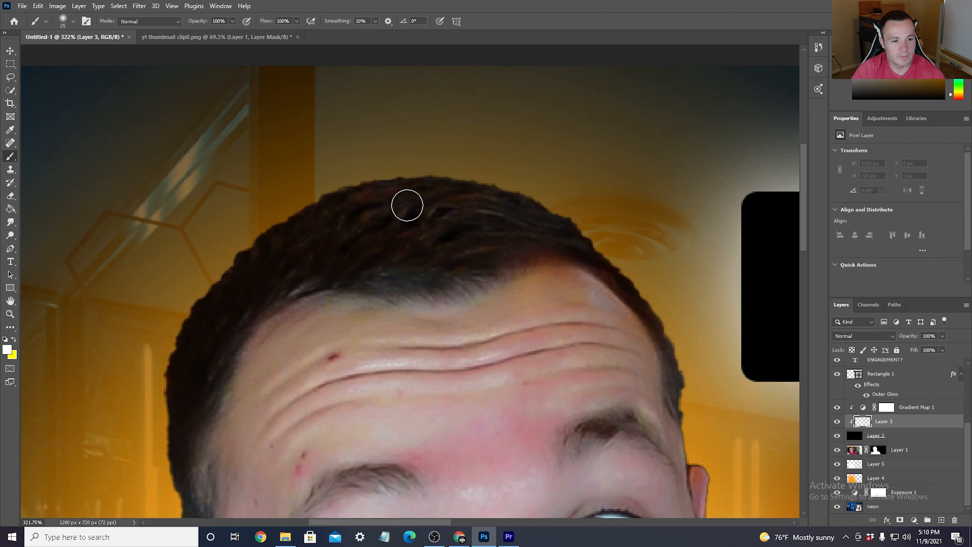
key(bracketleft)
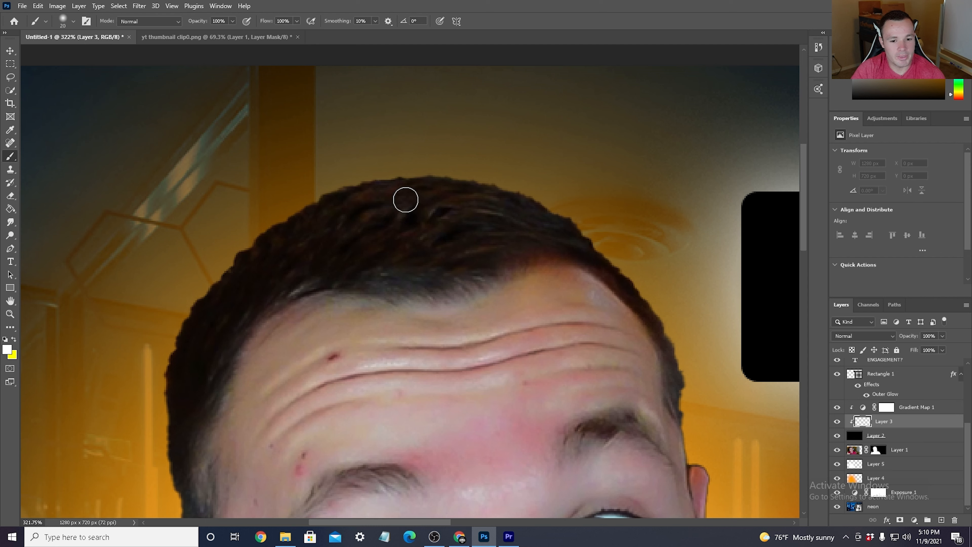
key(bracketleft)
scroll(406, 199, down, 4)
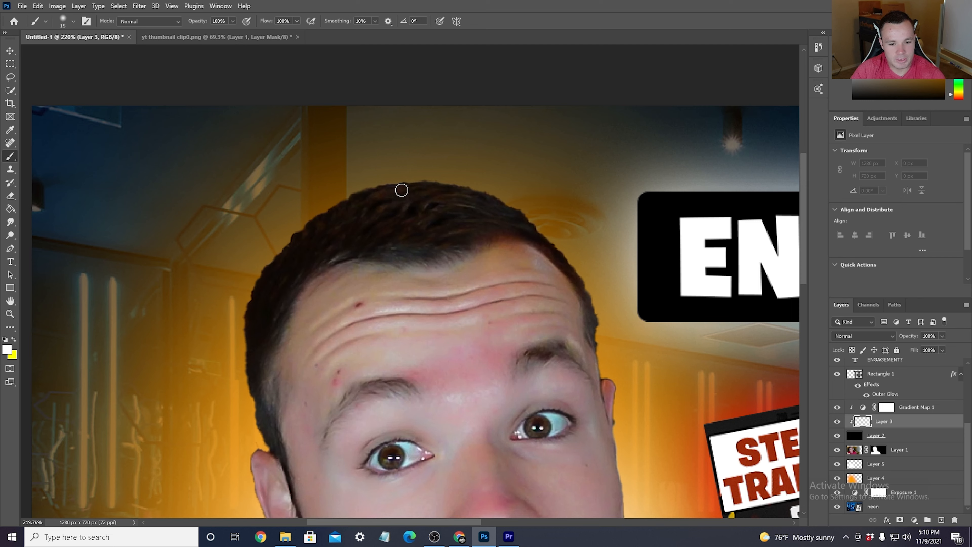
Step: With a 10 px brush, paint a white highlight on Layer 3 along the hair's outer edge, from the crown away from the ENGAGEMENT? text
mouse_move(409, 188)
mouse_down()
mouse_move(377, 192)
mouse_move(328, 221)
mouse_up()
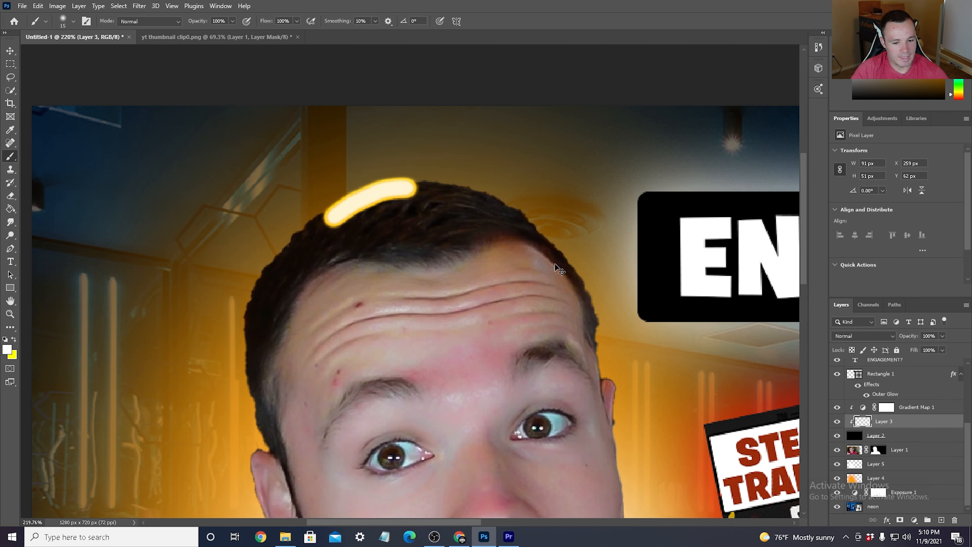
key(ctrl+z)
key(bracketleft)
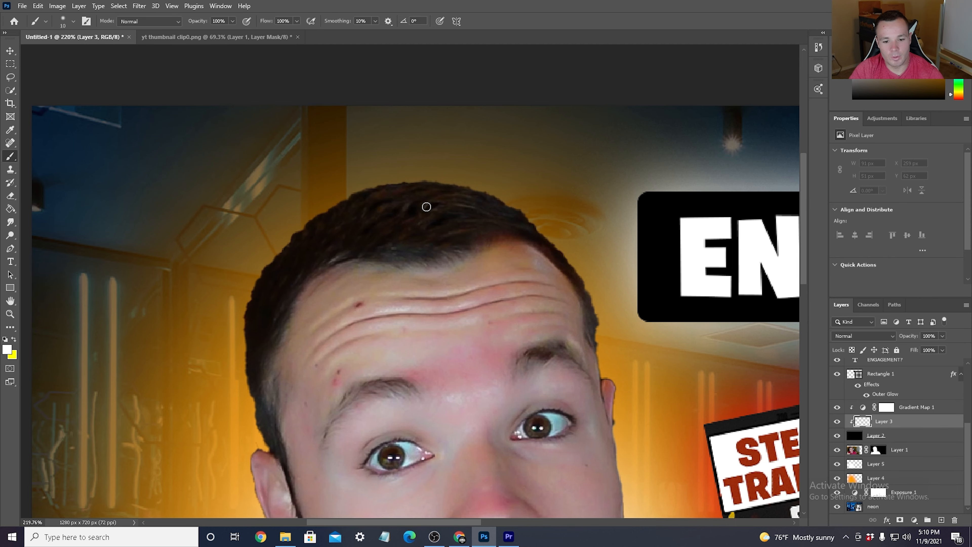
scroll(418, 190, down, 3)
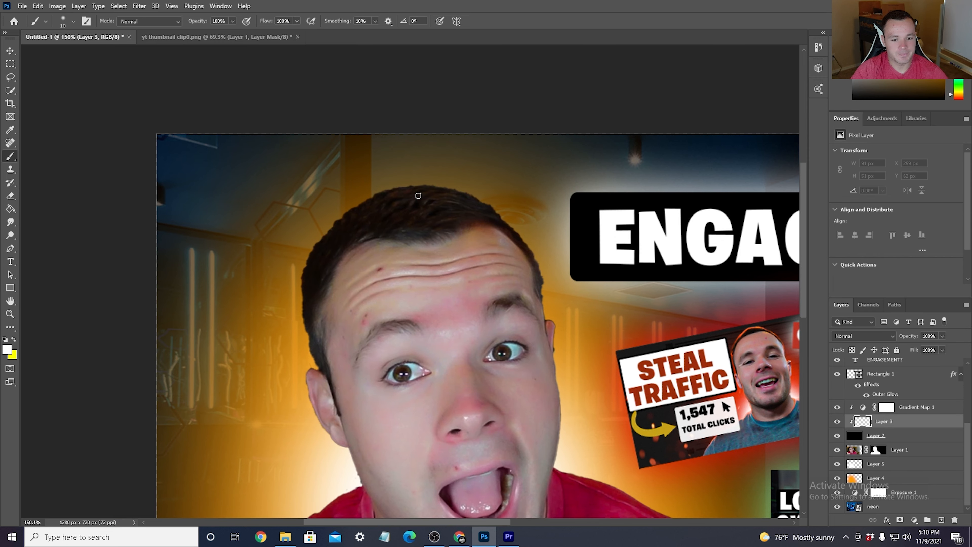
scroll(418, 195, up, 2)
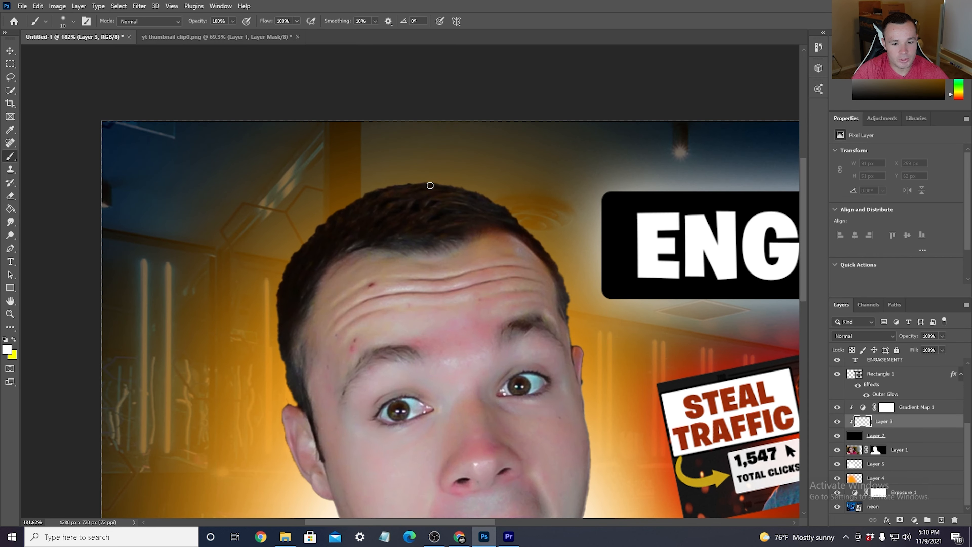
mouse_move(430, 185)
mouse_down()
mouse_move(359, 200)
mouse_move(312, 238)
mouse_up()
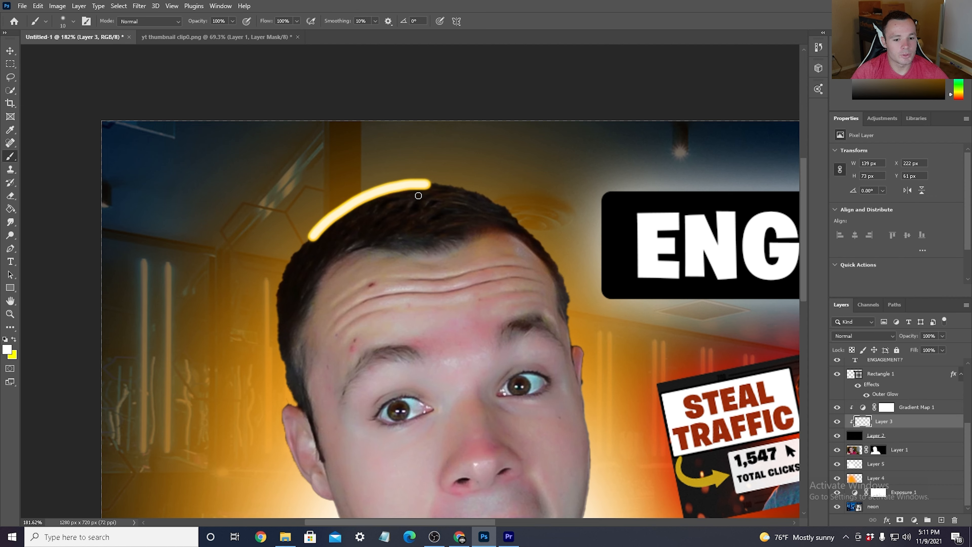
Step: Smudge the highlight with a 15 px Smudge tool from the crown down the hair edge facing the ENGAGEMENT? text
click(13, 224)
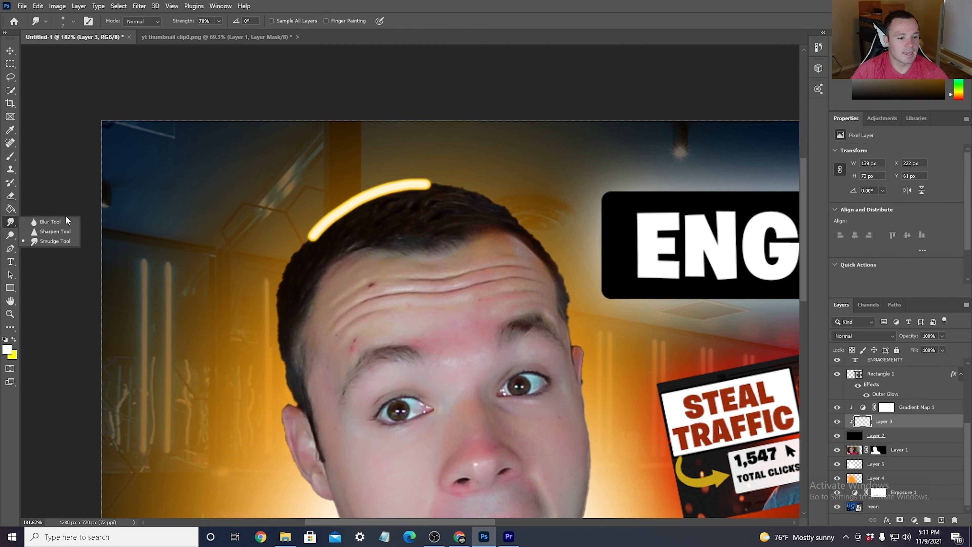
click(10, 223)
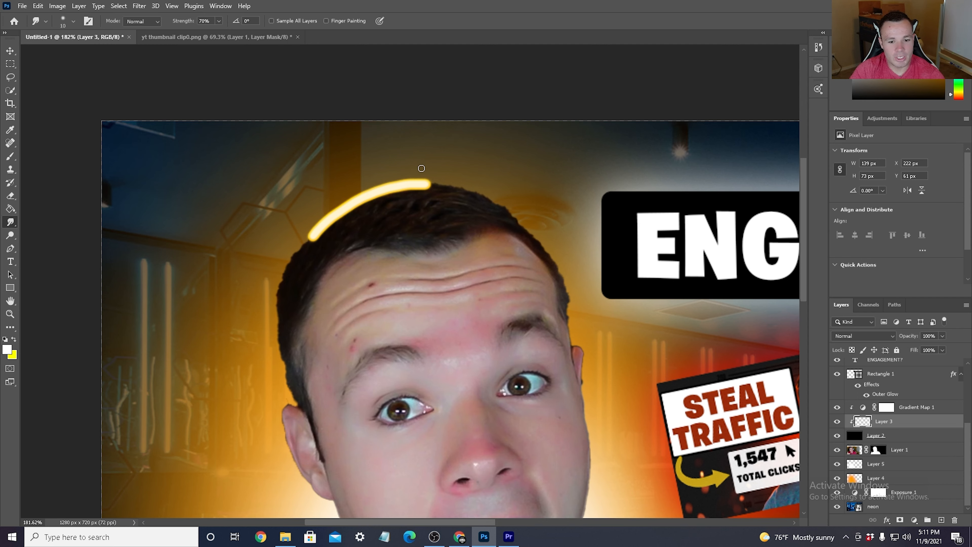
key(bracketright)
key(bracketright)
key(bracketright)
key(bracketright)
mouse_move(418, 185)
mouse_down()
mouse_move(466, 189)
mouse_move(409, 186)
mouse_move(492, 196)
mouse_move(441, 190)
mouse_move(523, 217)
mouse_move(457, 195)
mouse_move(527, 227)
mouse_move(483, 202)
mouse_move(521, 222)
mouse_move(542, 242)
mouse_move(487, 200)
mouse_move(547, 246)
mouse_move(507, 217)
mouse_move(560, 285)
mouse_up()
drag(536, 240, 564, 297)
Step: Smudge the highlight down the hair edge on the side away from the text, reaching the top of the ear
mouse_move(313, 237)
mouse_down()
mouse_move(282, 280)
mouse_move(300, 249)
mouse_move(278, 303)
mouse_up()
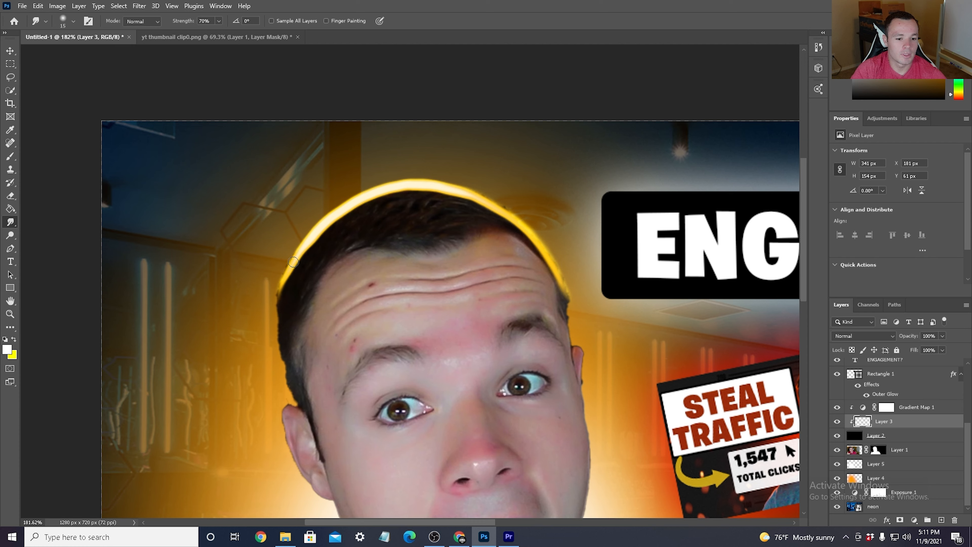
drag(294, 262, 274, 336)
drag(281, 293, 288, 368)
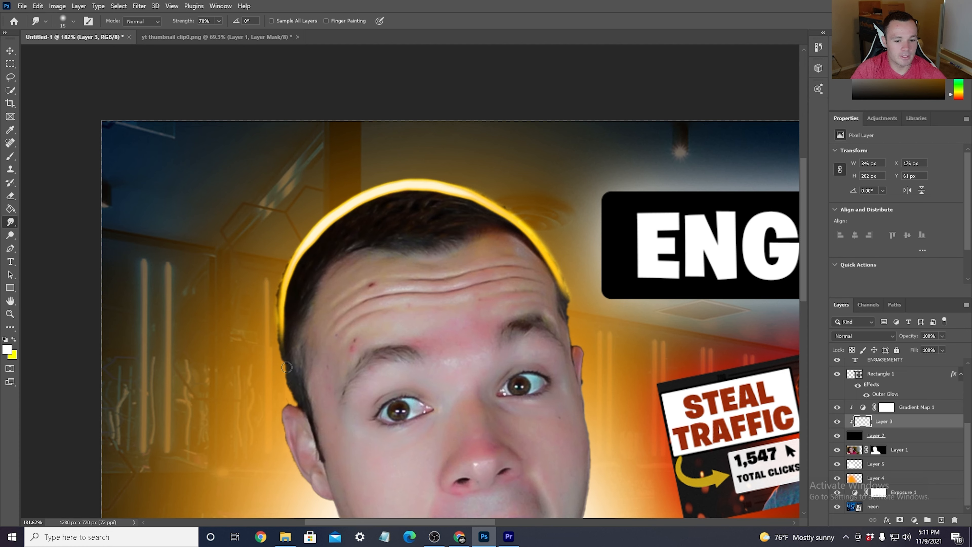
mouse_move(291, 264)
mouse_down()
mouse_move(273, 303)
mouse_move(280, 285)
mouse_move(278, 370)
mouse_up()
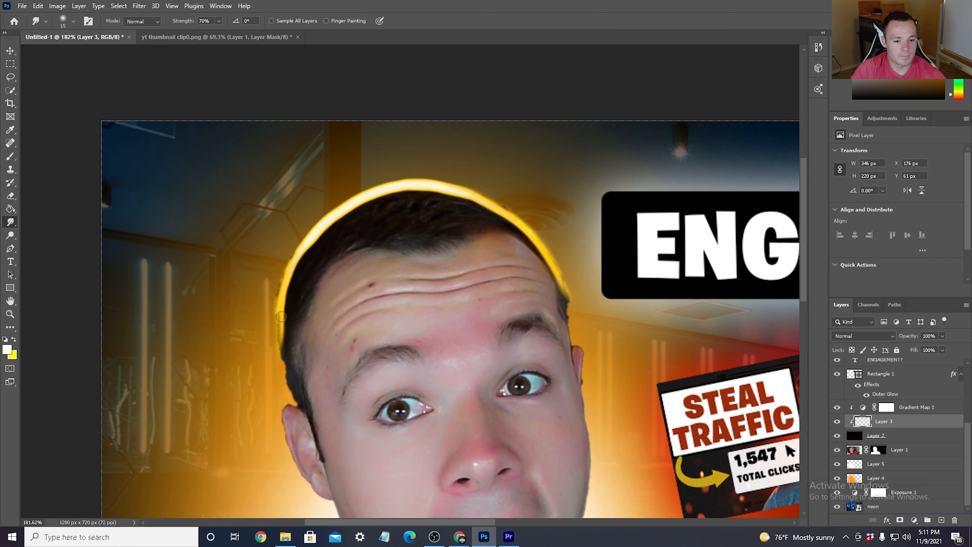
drag(281, 317, 292, 382)
drag(283, 345, 292, 388)
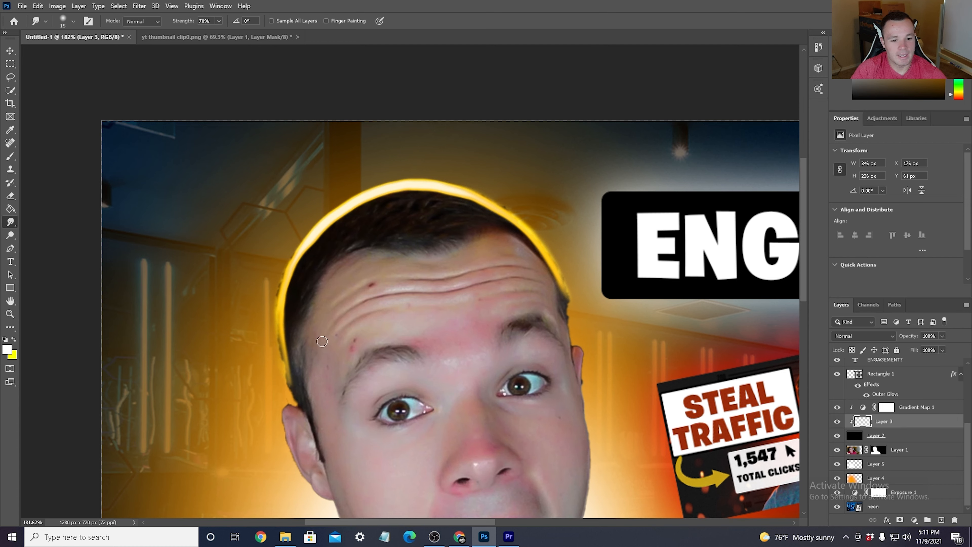
Step: With the Smudge tool reduced to 7 px, pull the highlight at the crown inward into the hair strands
key(bracketleft)
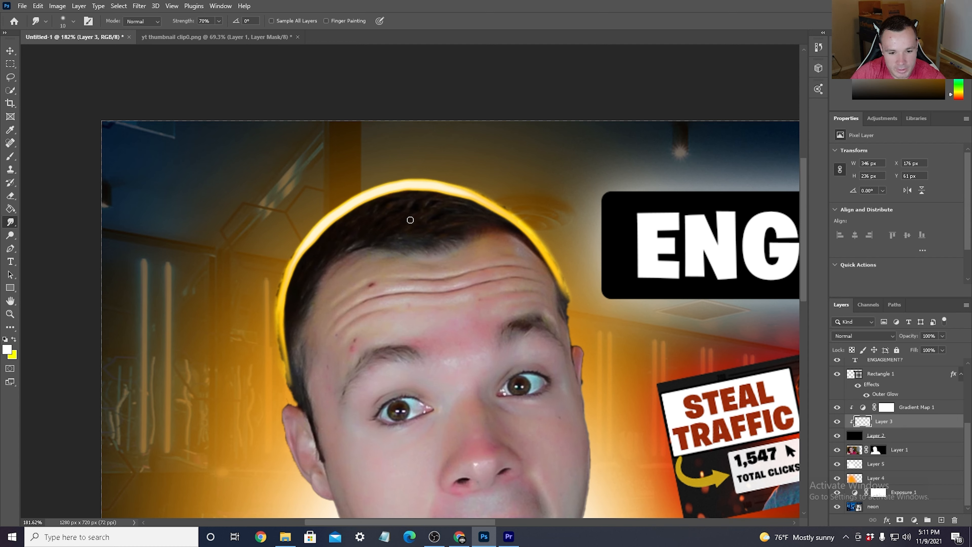
key(bracketleft)
key(bracketleft)
key(bracketleft)
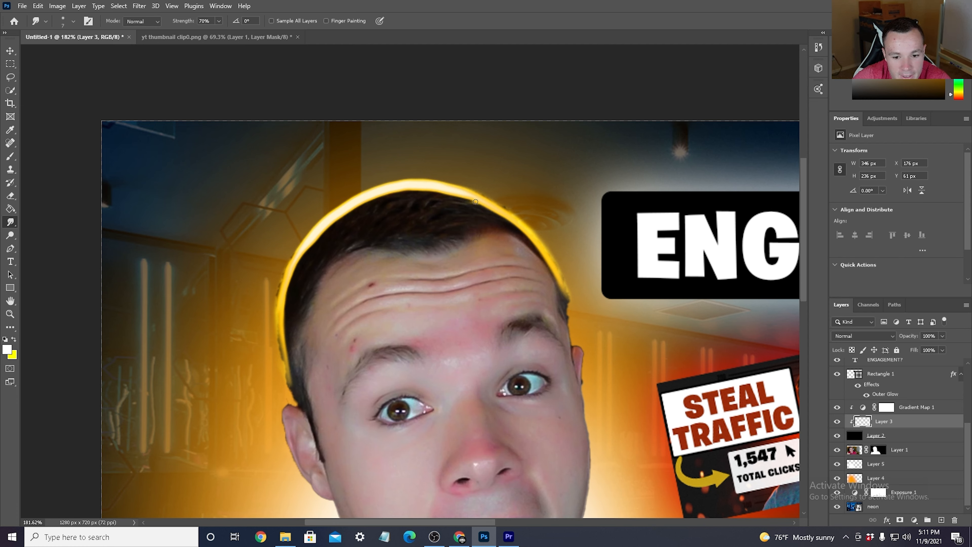
drag(472, 199, 404, 222)
mouse_move(444, 192)
mouse_down()
mouse_move(374, 222)
mouse_move(421, 190)
mouse_move(392, 215)
mouse_up()
Step: With a smaller Smudge tip, pull the highlight into the hair down the side away from the text and beside the crown
key([)
mouse_move(391, 193)
mouse_down()
mouse_move(348, 237)
mouse_move(366, 200)
mouse_move(320, 253)
mouse_move(336, 224)
mouse_up()
mouse_move(335, 221)
mouse_down()
mouse_move(309, 261)
mouse_move(325, 221)
mouse_move(298, 282)
mouse_move(309, 259)
mouse_up()
drag(305, 253, 300, 271)
drag(301, 259, 285, 319)
drag(293, 275, 293, 296)
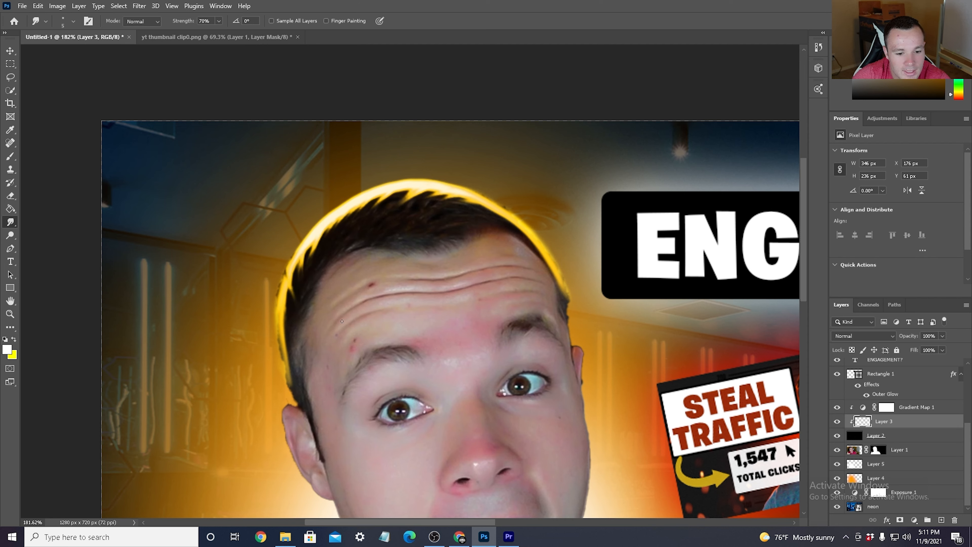
mouse_move(492, 208)
mouse_down()
mouse_move(405, 226)
mouse_move(441, 208)
mouse_move(435, 192)
mouse_move(400, 212)
mouse_move(398, 227)
mouse_move(409, 199)
mouse_move(392, 233)
mouse_move(405, 209)
mouse_move(443, 210)
mouse_move(442, 194)
mouse_move(405, 217)
mouse_move(439, 206)
mouse_move(426, 218)
mouse_move(462, 199)
mouse_move(415, 227)
mouse_move(475, 201)
mouse_move(436, 227)
mouse_move(459, 211)
mouse_up()
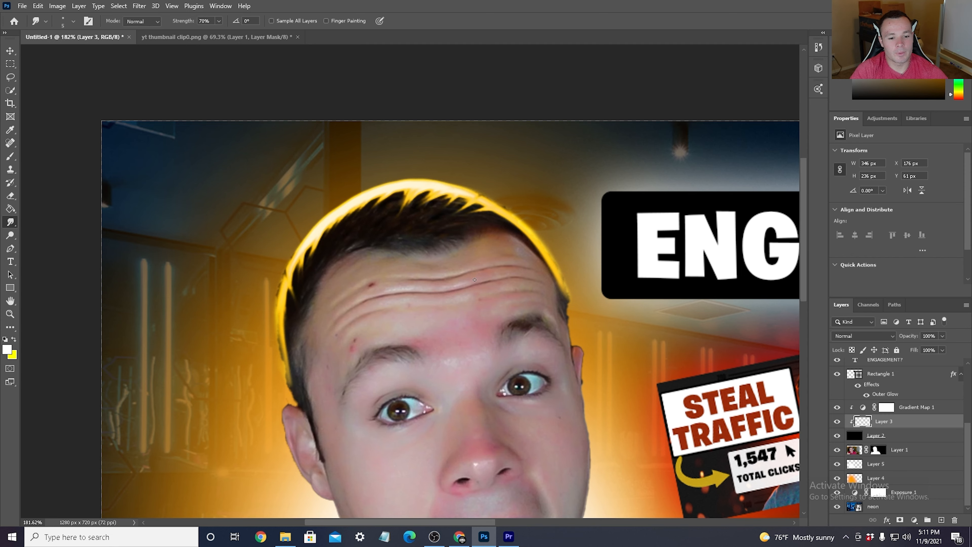
key(ctrl+0)
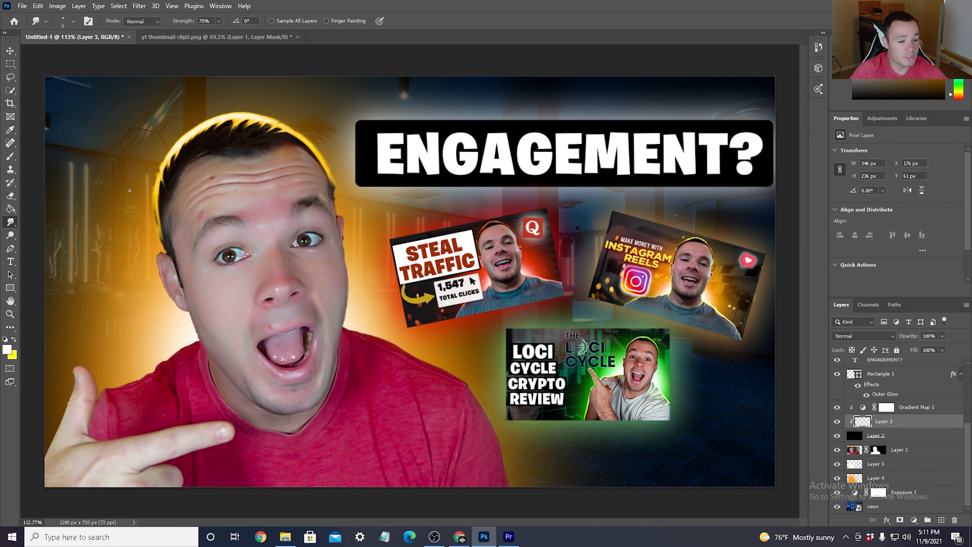
Step: Paint a white highlight on Layer 3 along the sideburn edge above the ear facing the ENGAGEMENT? text
key(b)
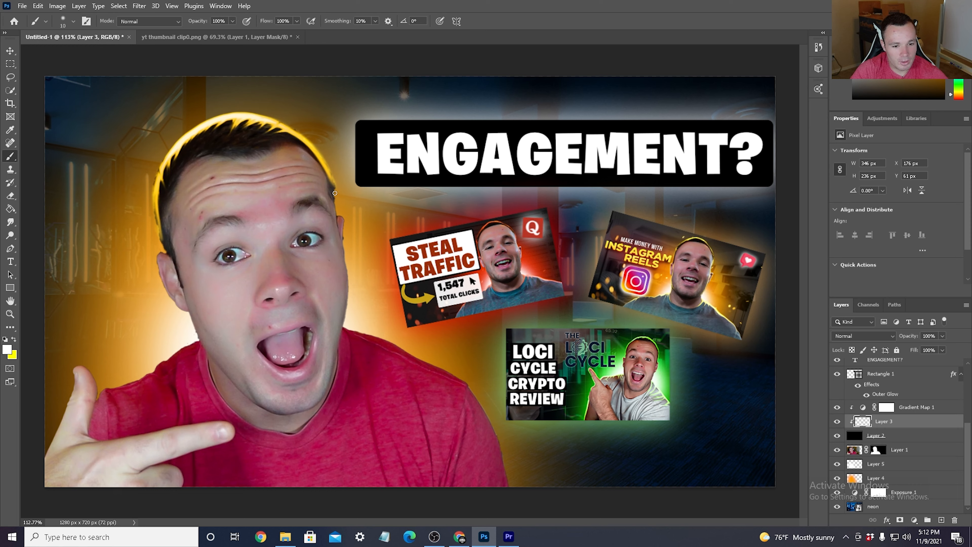
drag(335, 192, 336, 216)
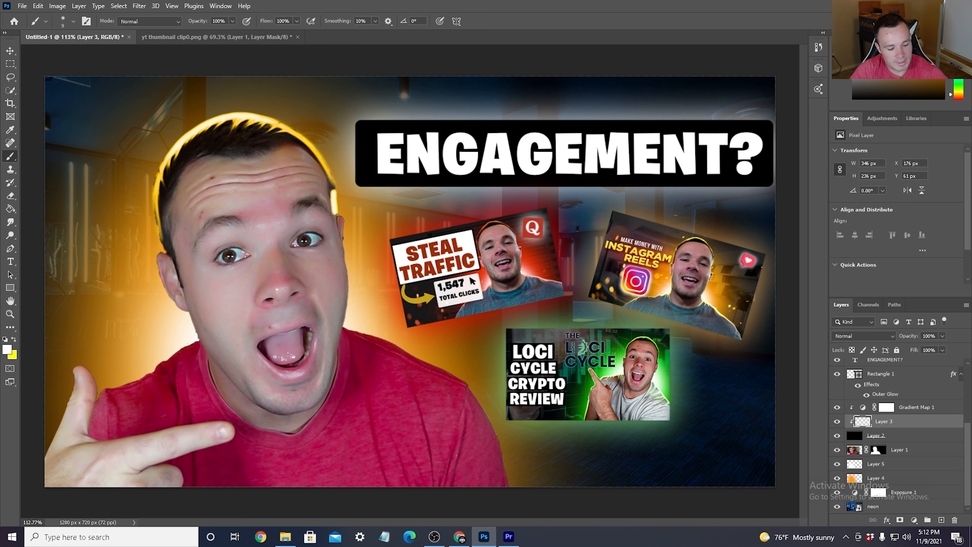
scroll(338, 216, up, 3)
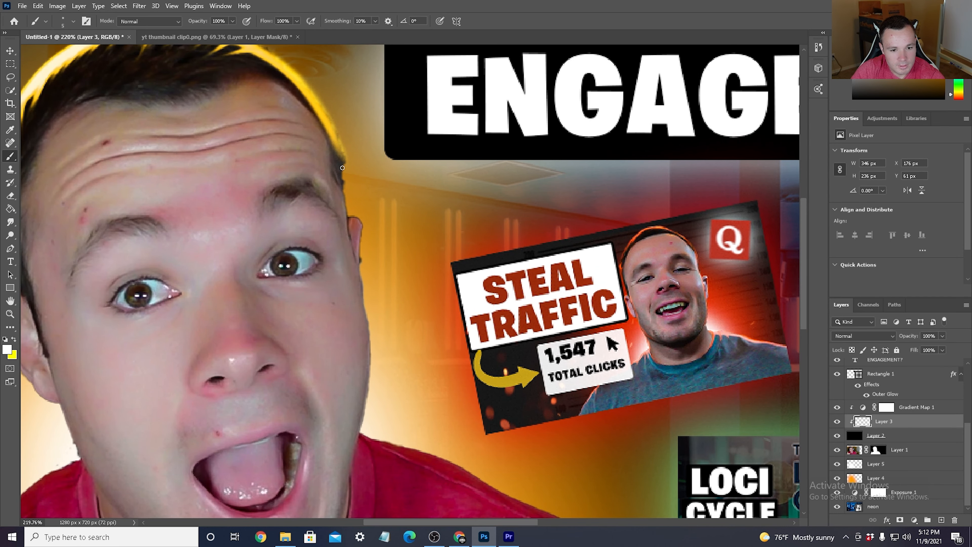
drag(342, 168, 346, 204)
Step: Smudge the sideburn highlight up into the hair-edge highlight and down along the ear facing the text
key(r)
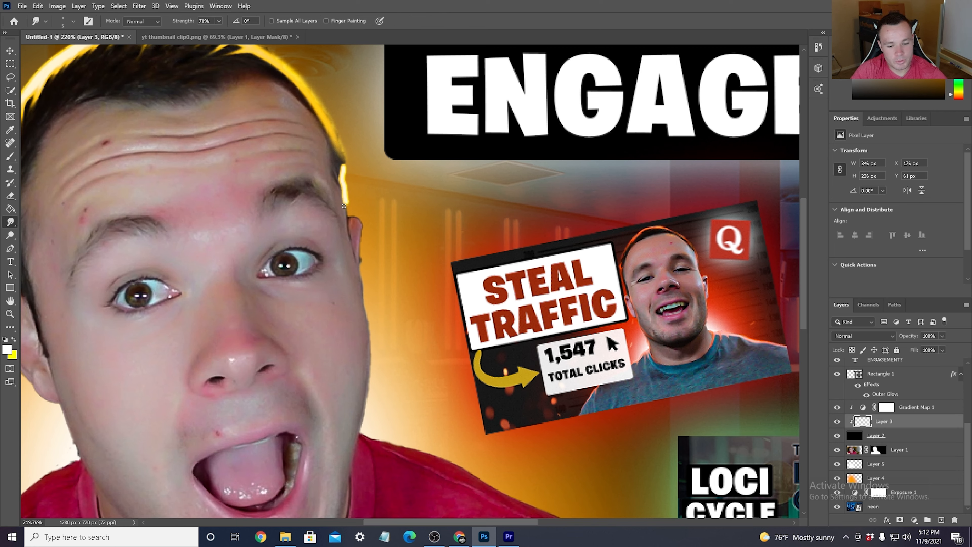
mouse_move(343, 201)
mouse_down()
mouse_move(346, 217)
mouse_move(345, 208)
mouse_move(363, 225)
mouse_up()
drag(344, 177, 329, 135)
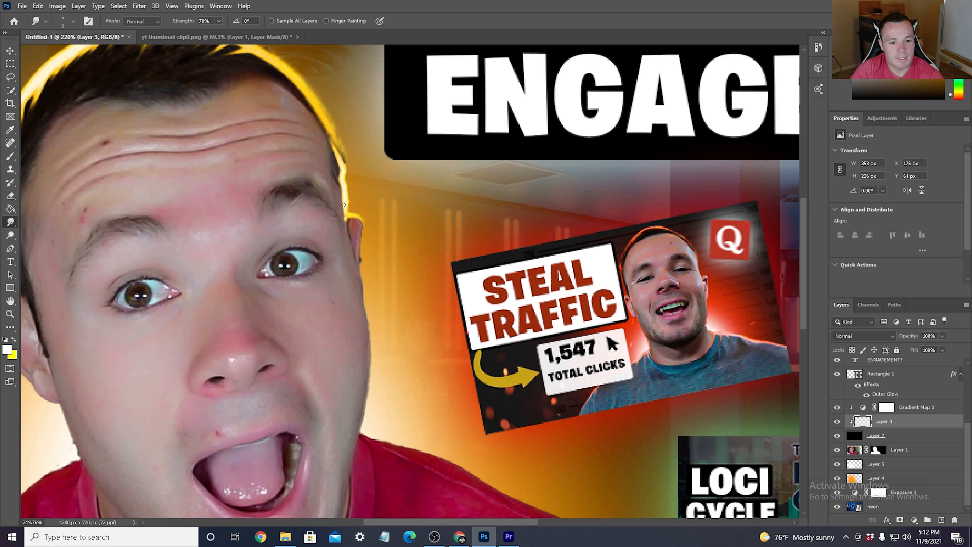
mouse_move(342, 215)
mouse_down()
mouse_move(342, 238)
mouse_move(344, 206)
mouse_move(338, 257)
mouse_move(345, 217)
mouse_move(343, 268)
mouse_move(342, 221)
mouse_move(355, 282)
mouse_up()
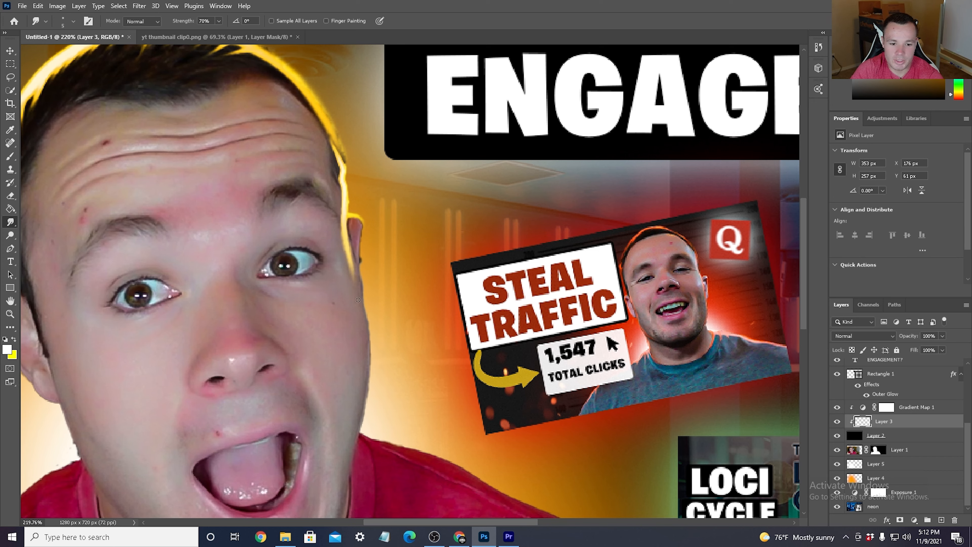
drag(346, 248, 364, 287)
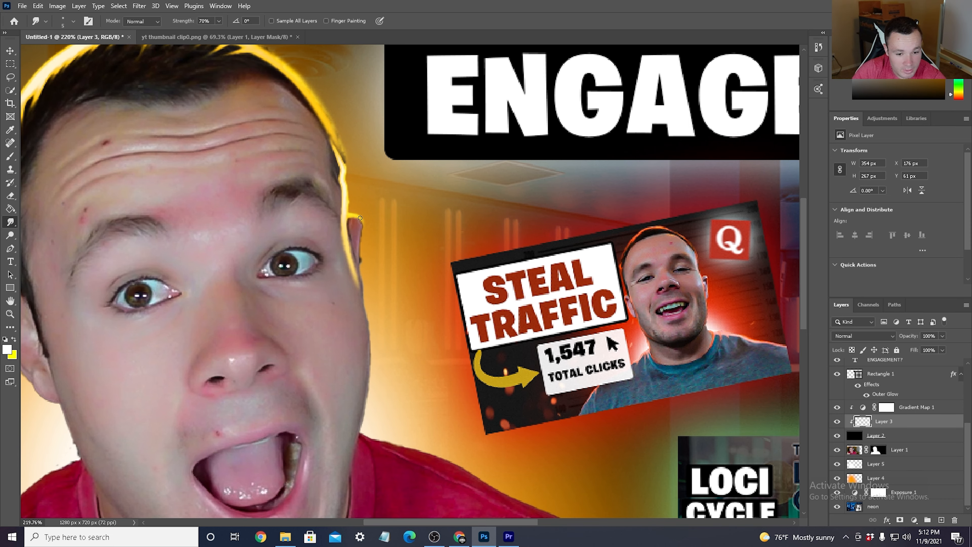
key(ctrl+0)
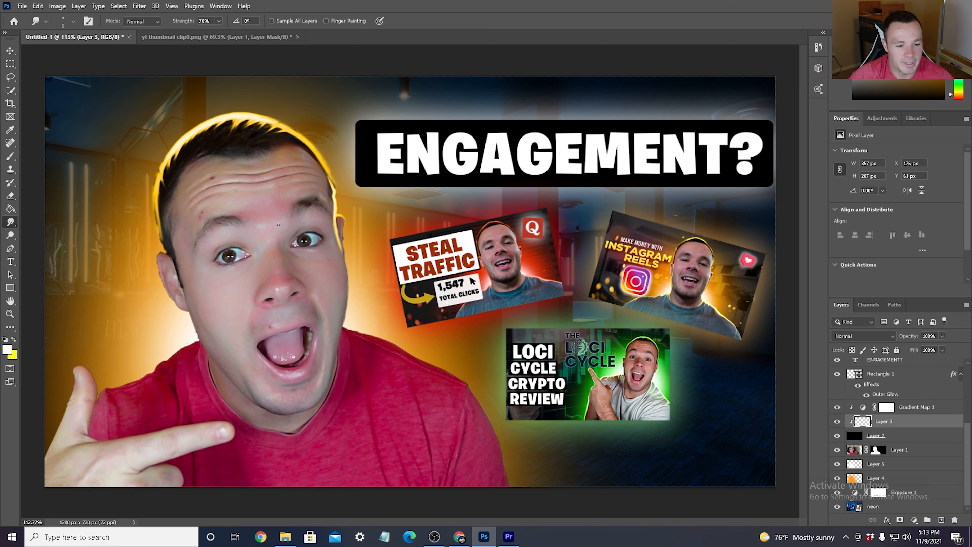
Step: Paint a highlight around the ear on the side away from the text and smudge it along the ear and hair edge
click(11, 156)
click(10, 222)
key(bracketright)
key(bracketright)
mouse_move(167, 256)
mouse_down()
mouse_move(165, 288)
mouse_move(186, 300)
mouse_up()
drag(160, 279, 184, 311)
drag(167, 253, 166, 187)
Step: Paint a highlight along the ear and cheek edge facing the text and smudge it into the face
click(10, 156)
click(11, 221)
drag(346, 306, 336, 350)
drag(345, 259, 340, 221)
Step: Paint a highlight along the shirt's collar and shoulder edge, and smudge it into the fabric with a Smudge brush enlarged to 10 px
click(10, 156)
click(10, 222)
mouse_move(344, 329)
mouse_down()
mouse_move(416, 359)
mouse_move(351, 366)
mouse_up()
drag(358, 336, 373, 347)
mouse_move(415, 359)
mouse_down()
mouse_move(493, 427)
mouse_move(507, 485)
mouse_up()
key(bracketright)
key(bracketright)
drag(468, 390, 461, 425)
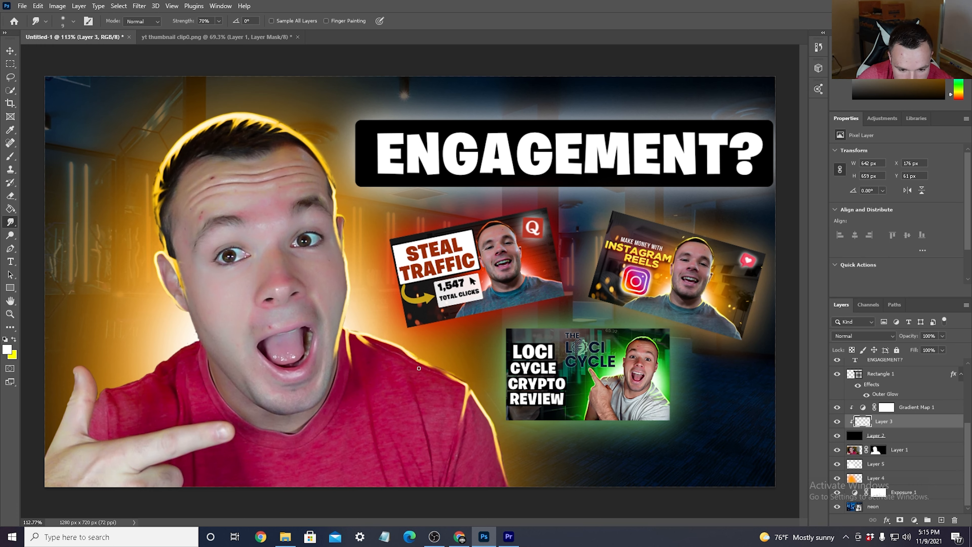
scroll(419, 368, down, 2)
key(bracketright)
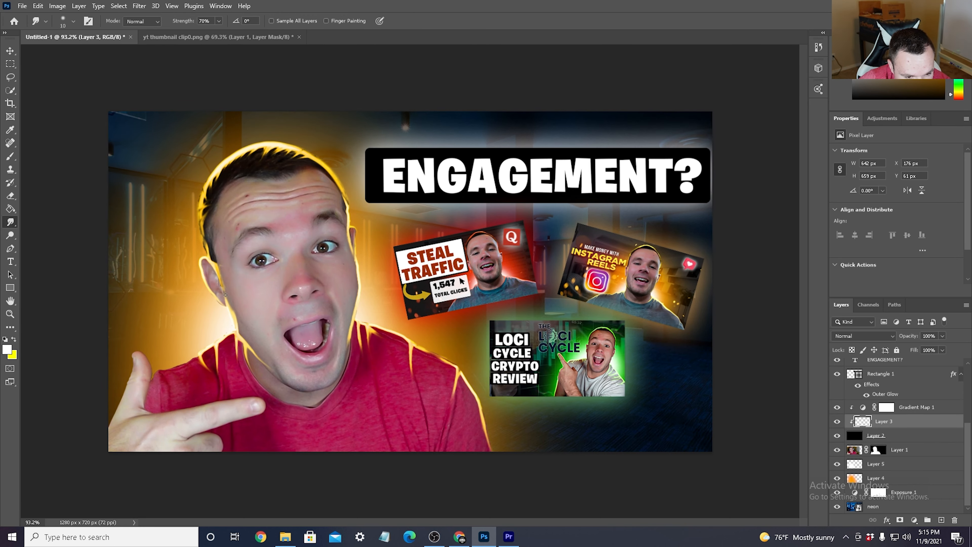
drag(349, 341, 340, 369)
Step: Paint a highlight around the raised finger and edge of the man's hand and smudge it into the skin
click(11, 156)
click(10, 222)
drag(152, 370, 170, 389)
drag(132, 355, 147, 353)
mouse_move(147, 357)
mouse_down()
mouse_move(155, 378)
mouse_move(122, 397)
mouse_up()
scroll(422, 351, down, 2)
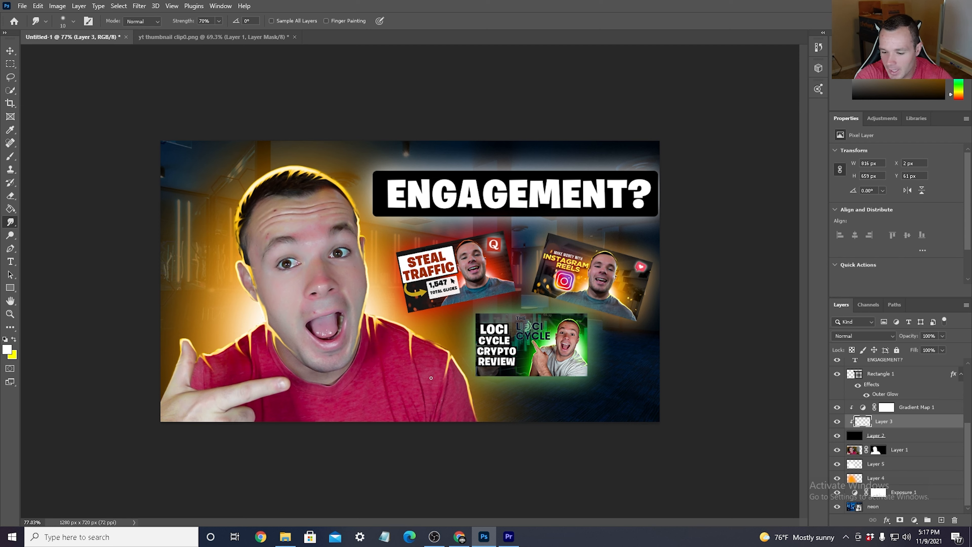
Step: Select Layer 1 and open the JS LOGO TRANSPOARENT image from the IMAGES FOR VIDS folder
click(927, 454)
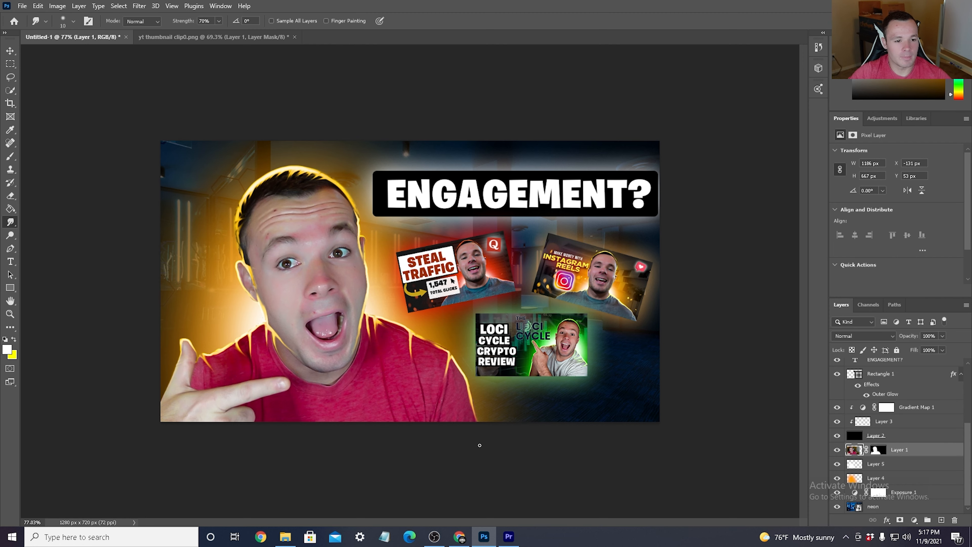
click(27, 7)
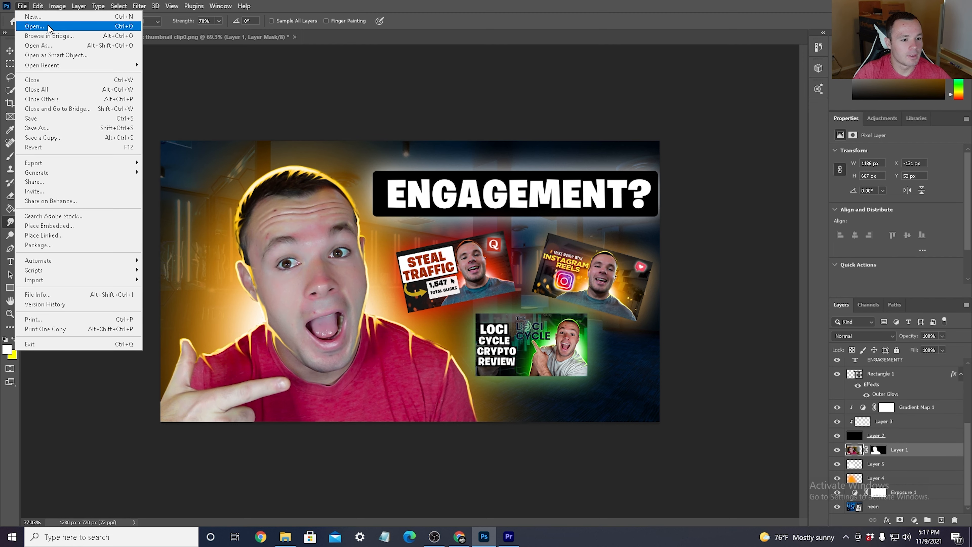
click(34, 26)
scroll(381, 125, down, 3)
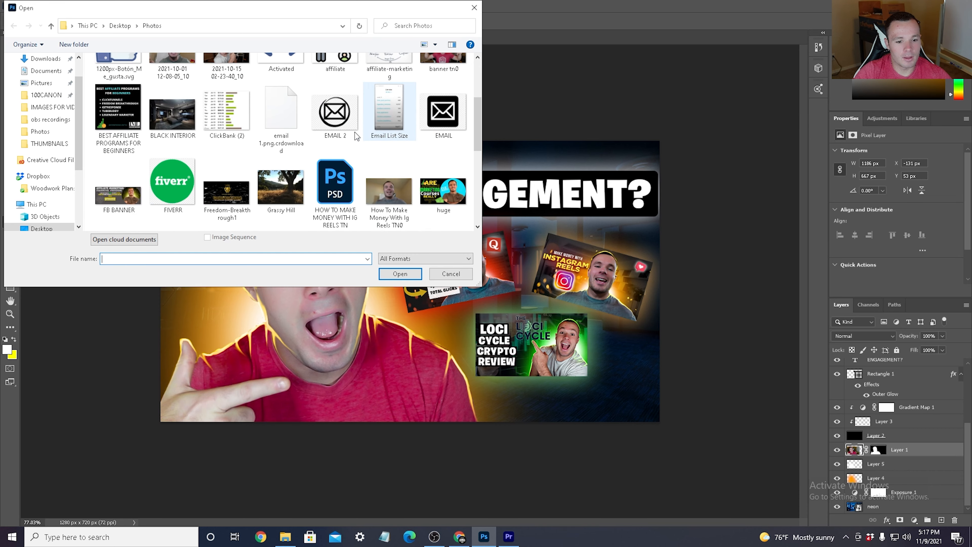
scroll(354, 131, up, 3)
scroll(315, 138, down, 10)
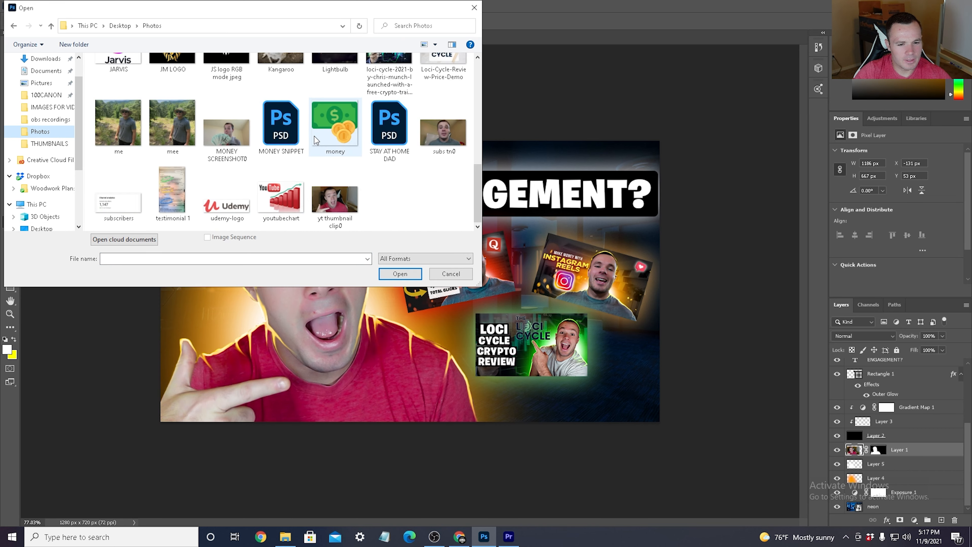
scroll(314, 138, up, 10)
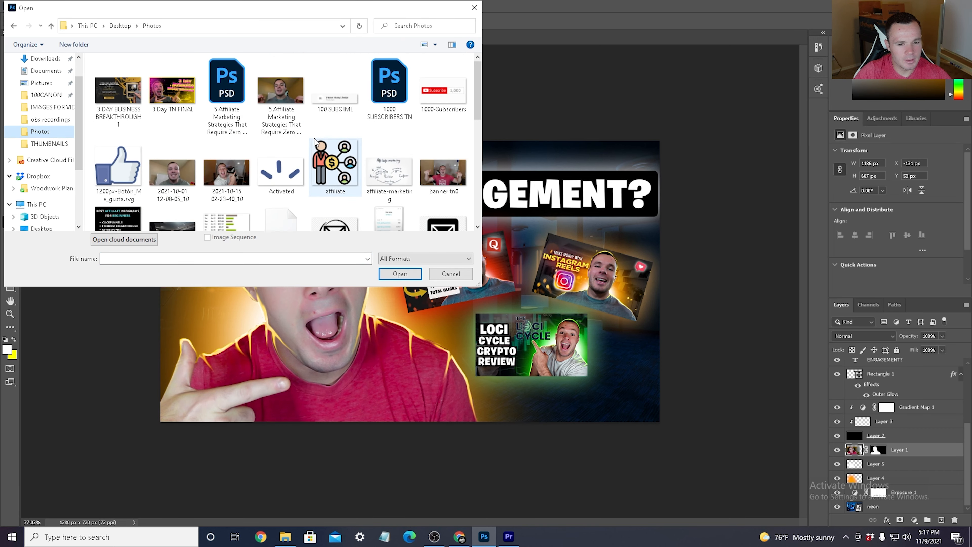
click(54, 144)
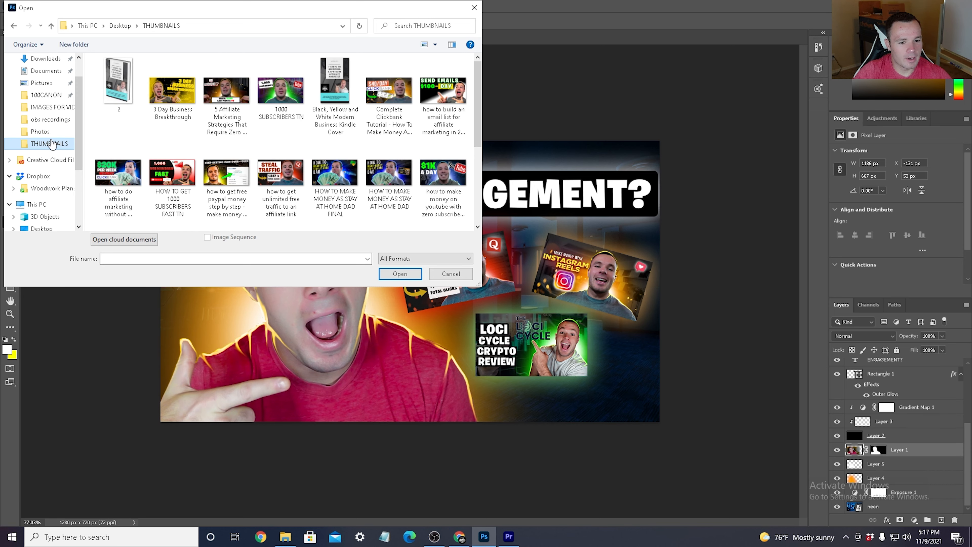
click(49, 107)
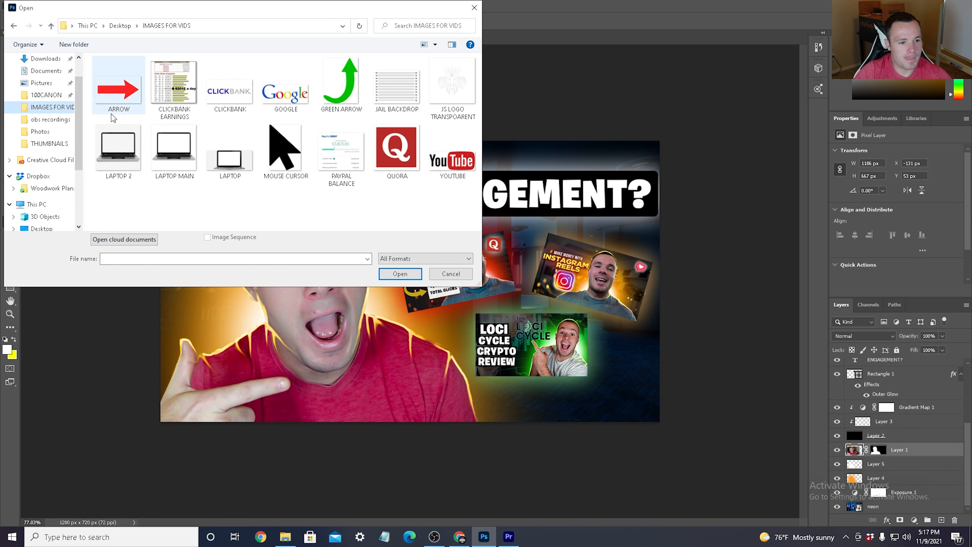
click(434, 79)
click(410, 274)
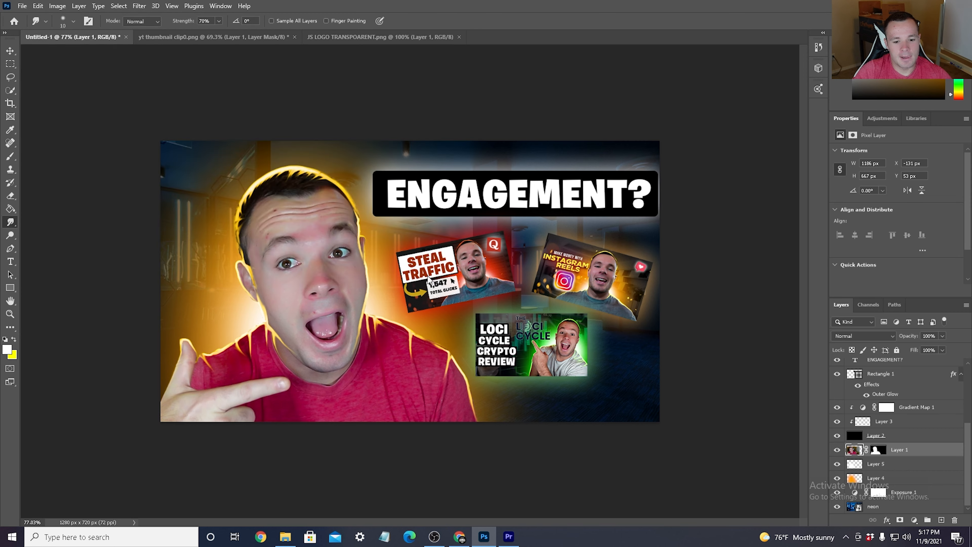
Step: Place the JS lion logo in the thumbnail behind the man, directly beneath Layer 1, at 10% opacity
click(9, 50)
mouse_move(435, 308)
mouse_down()
mouse_move(92, 37)
mouse_move(317, 288)
mouse_up()
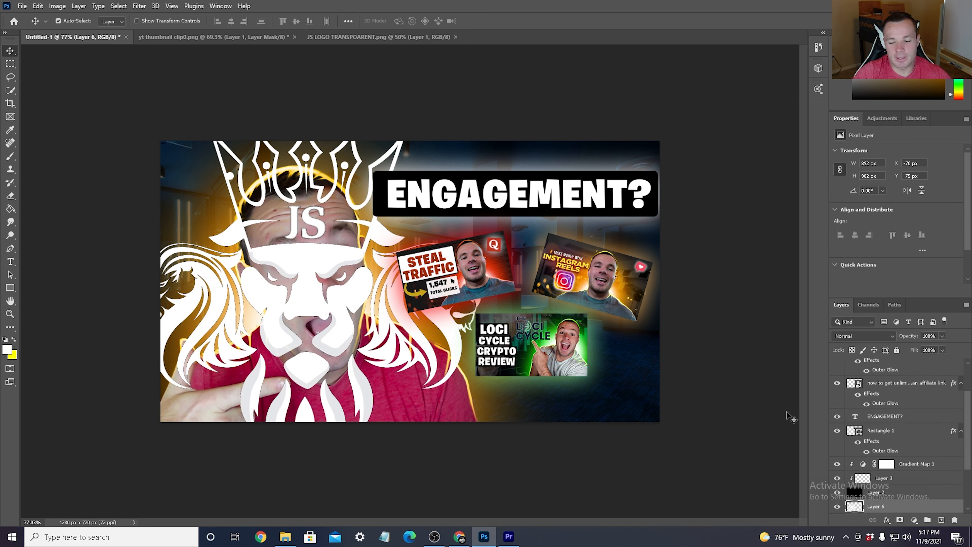
scroll(912, 444, down, 3)
drag(897, 437, 908, 458)
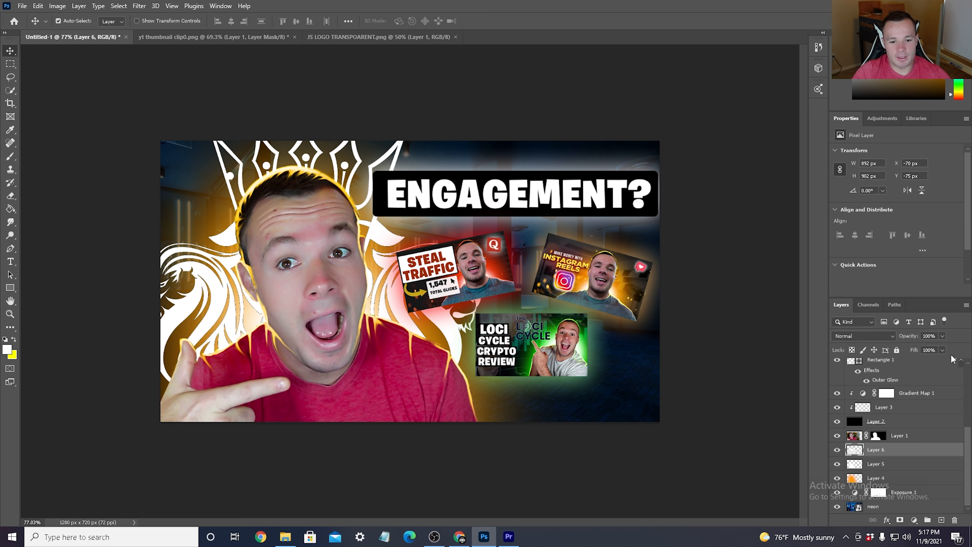
click(941, 348)
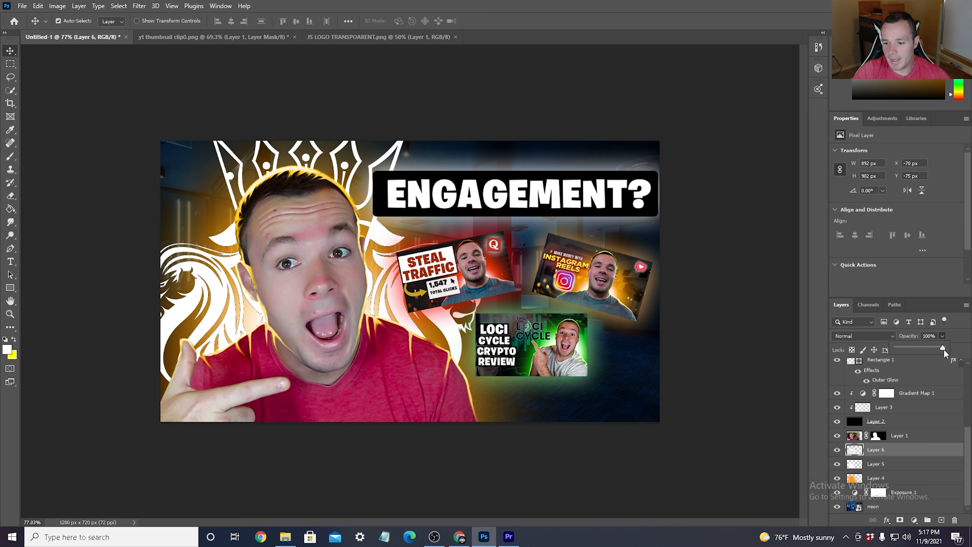
mouse_move(890, 345)
mouse_down()
mouse_move(909, 350)
mouse_move(900, 348)
mouse_up()
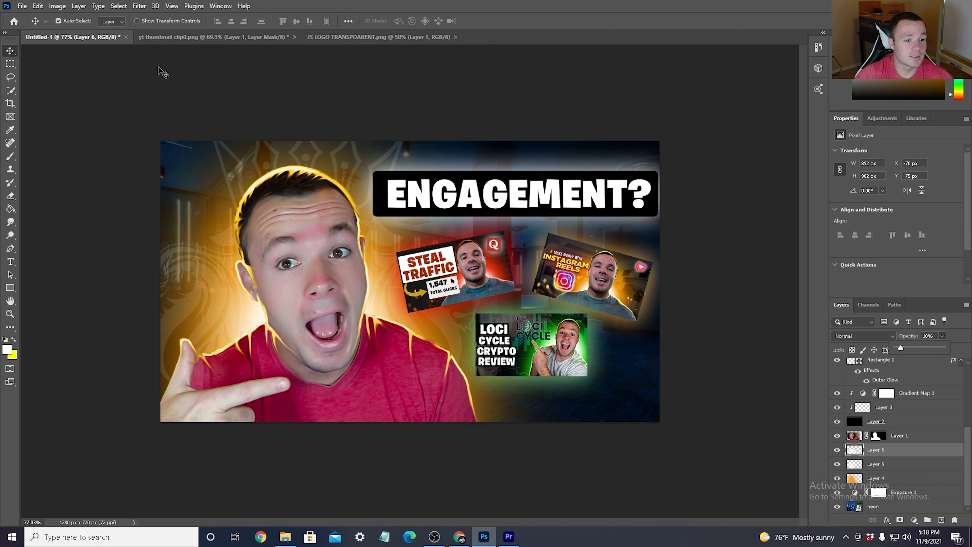
Step: Export the thumbnail as a PNG named "how to make youtube thumbnails" in the THUMBNAILS folder
click(22, 6)
mouse_move(76, 163)
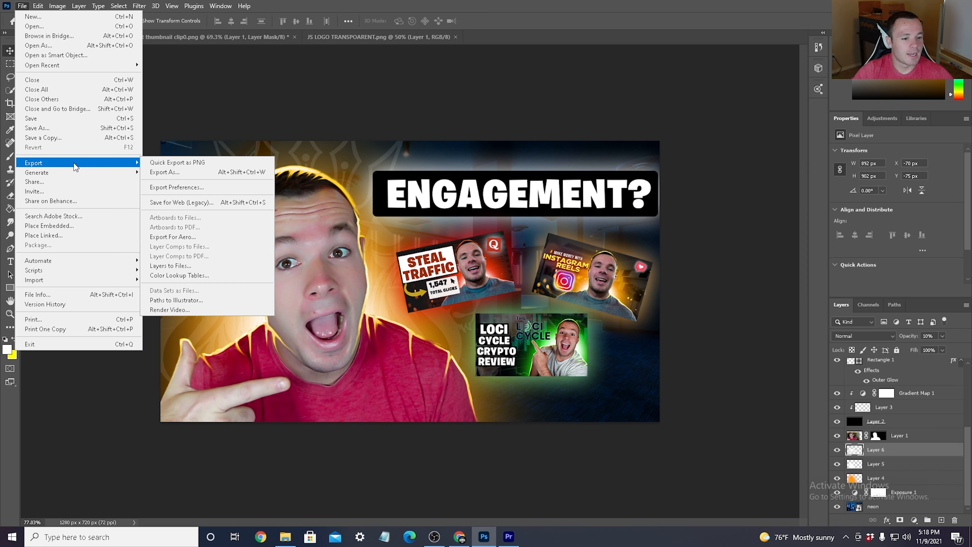
click(171, 166)
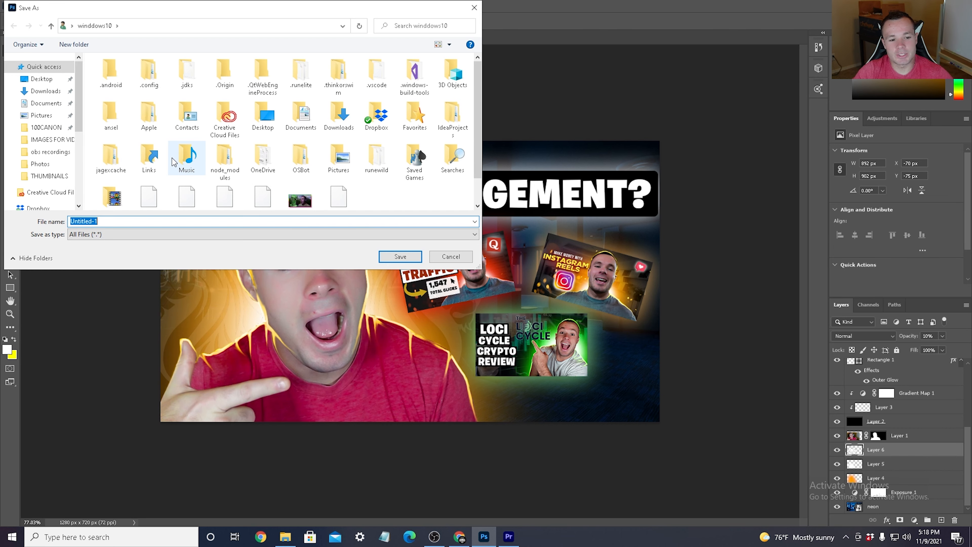
click(49, 176)
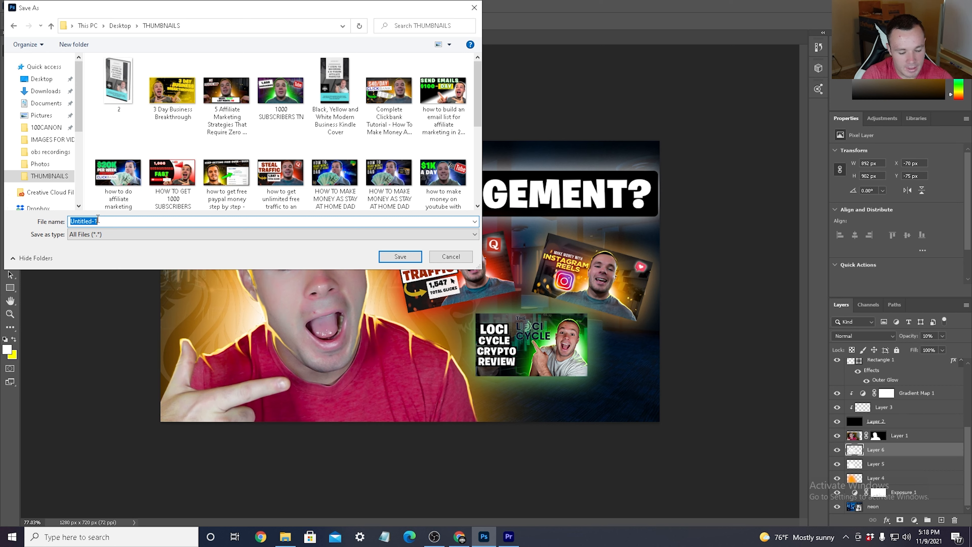
text(how to make youtube thumbnails)
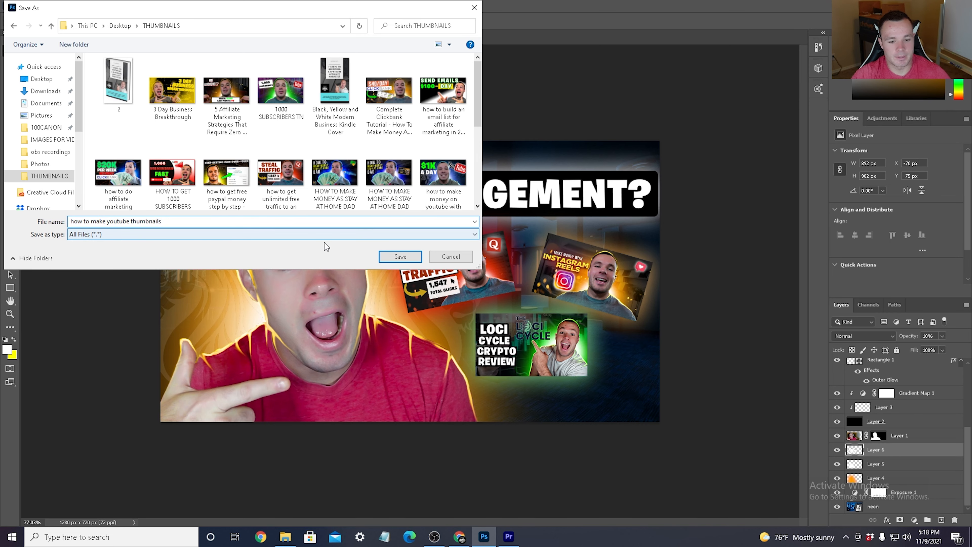
click(401, 256)
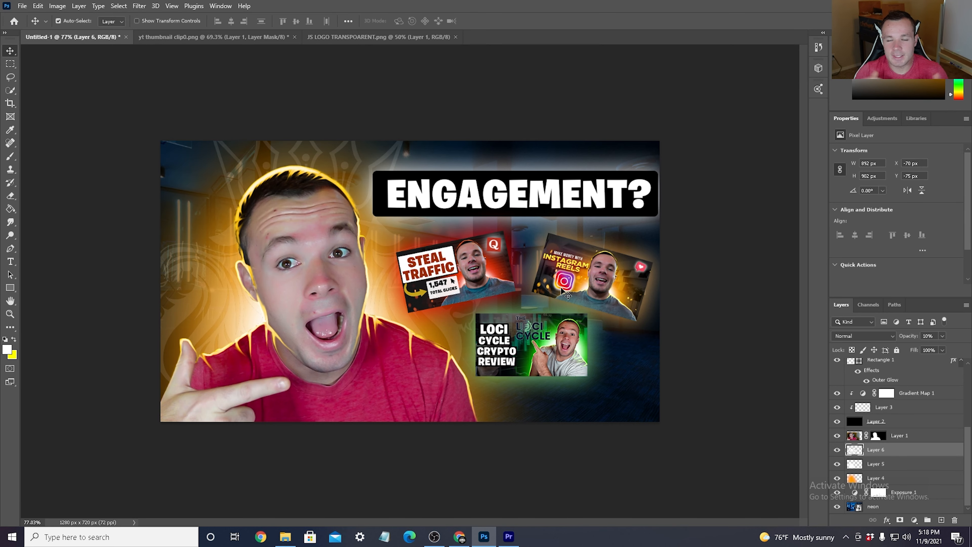